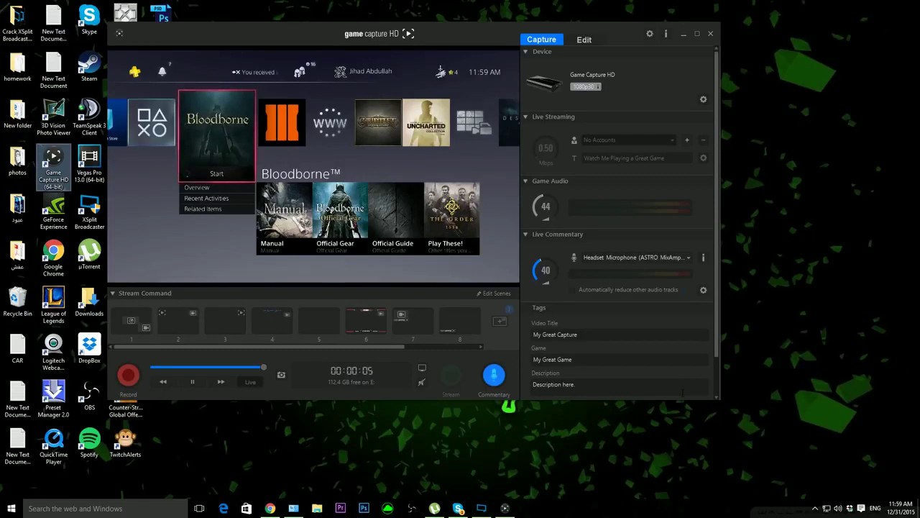
Minimize Game Capture HD and highlight the Game Capture and OBS shortcuts on the desktop
right_click(681, 400)
left_click(555, 421)
left_click(685, 34)
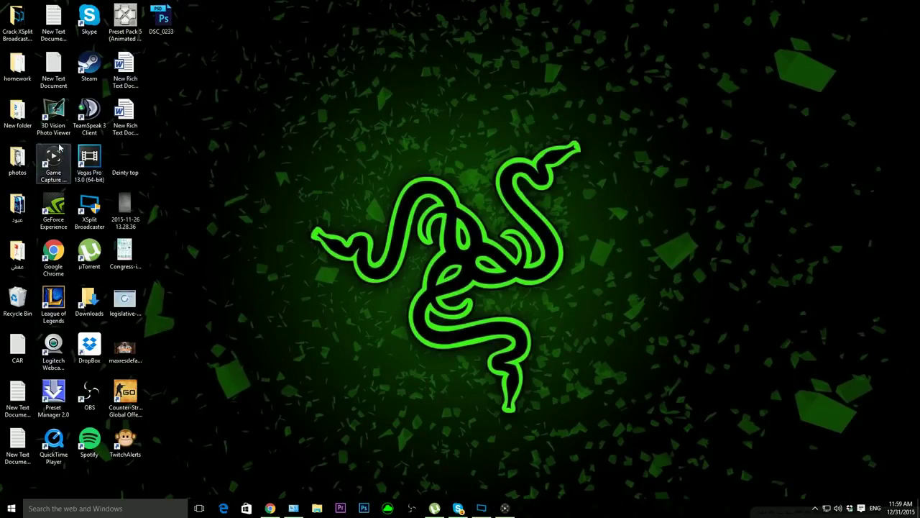
left_click(59, 153)
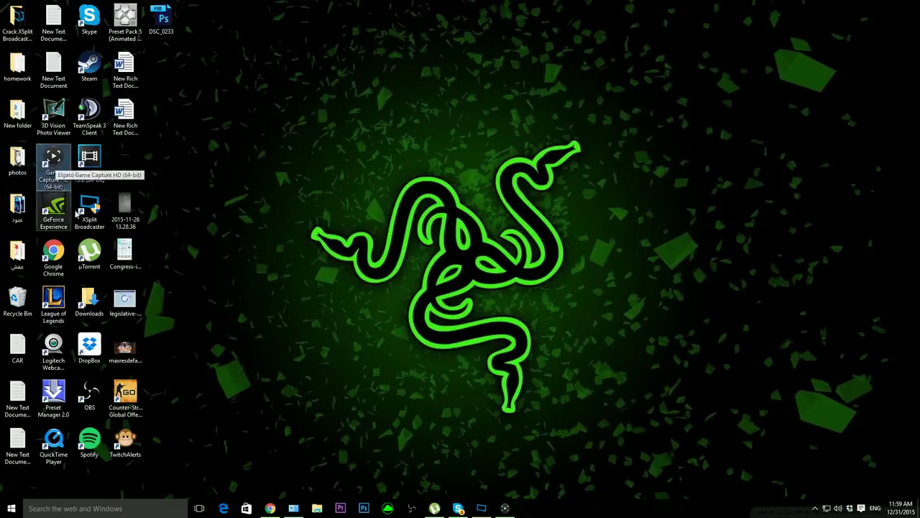
left_click(91, 396)
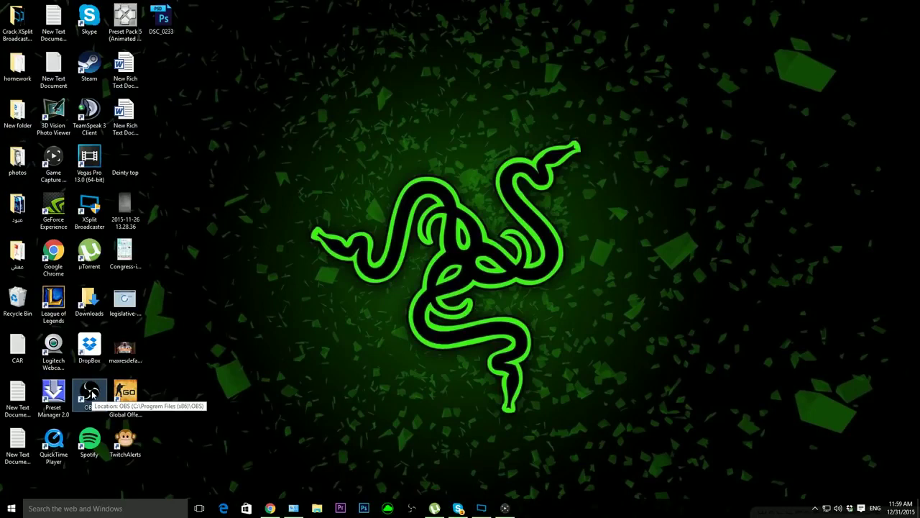
Switch to Game Capture HD, rewind the buffered console footage slightly, and bring playback back to the live end
left_click(505, 509)
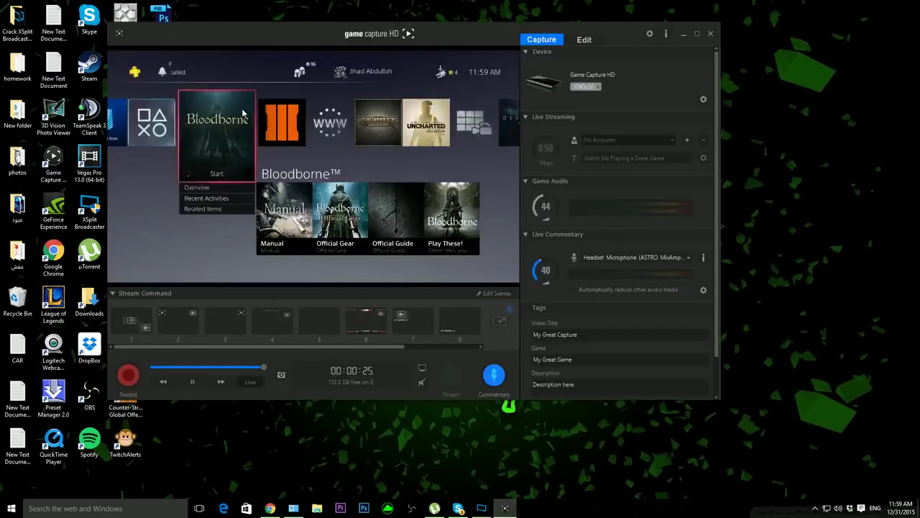
left_click(236, 367)
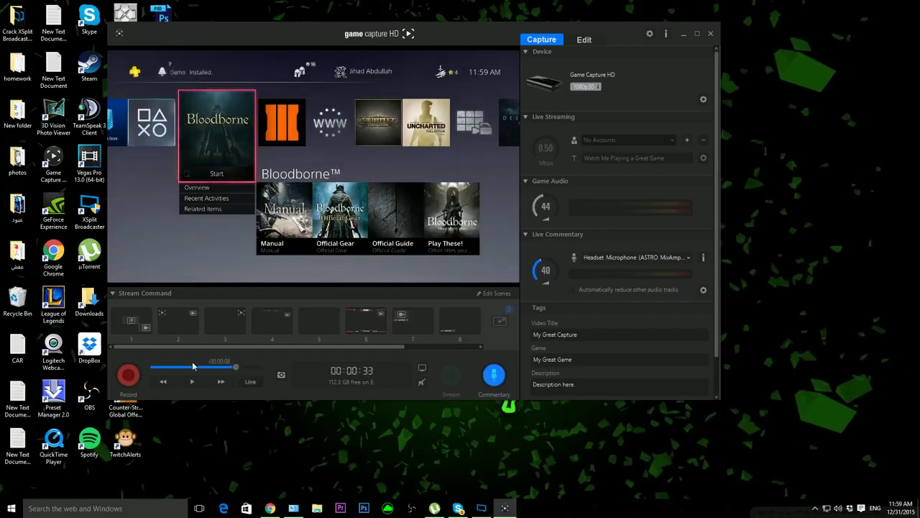
left_click(242, 369)
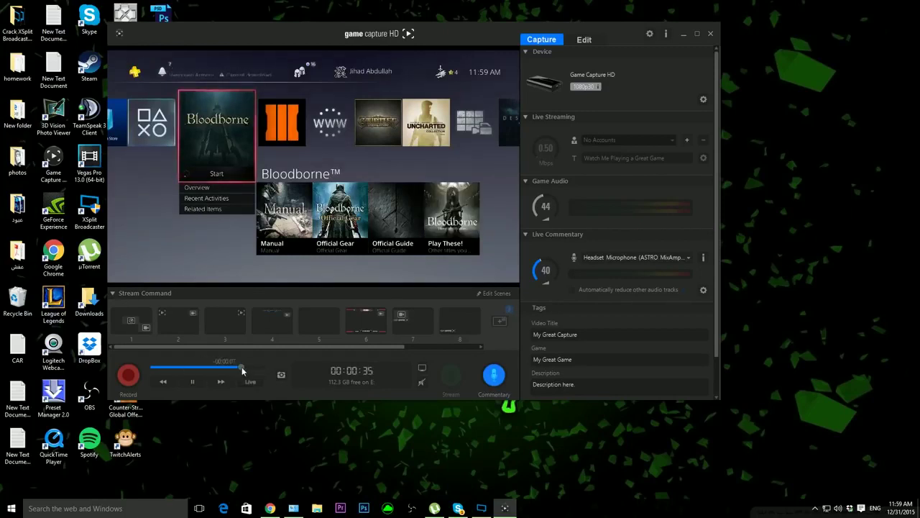
left_click_drag(241, 368, 262, 366)
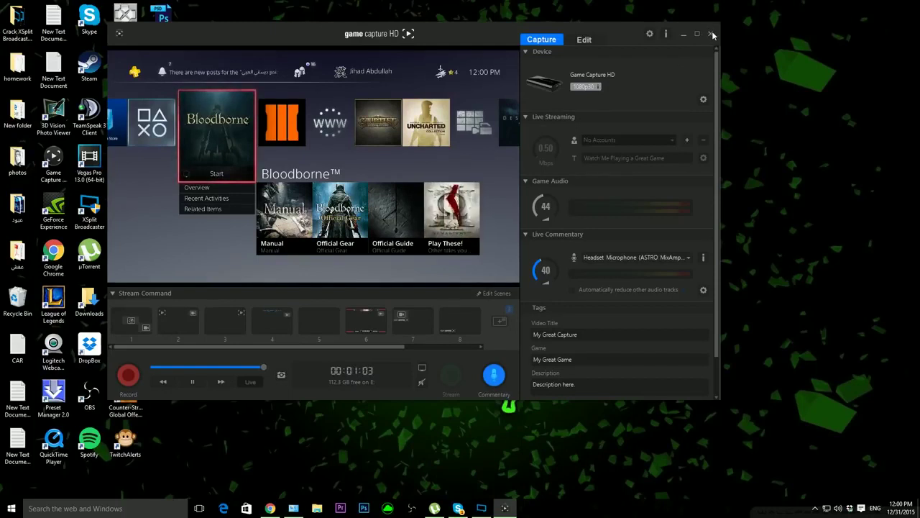
Close Game Capture HD and launch Open Broadcaster Software from the desktop
left_click(712, 33)
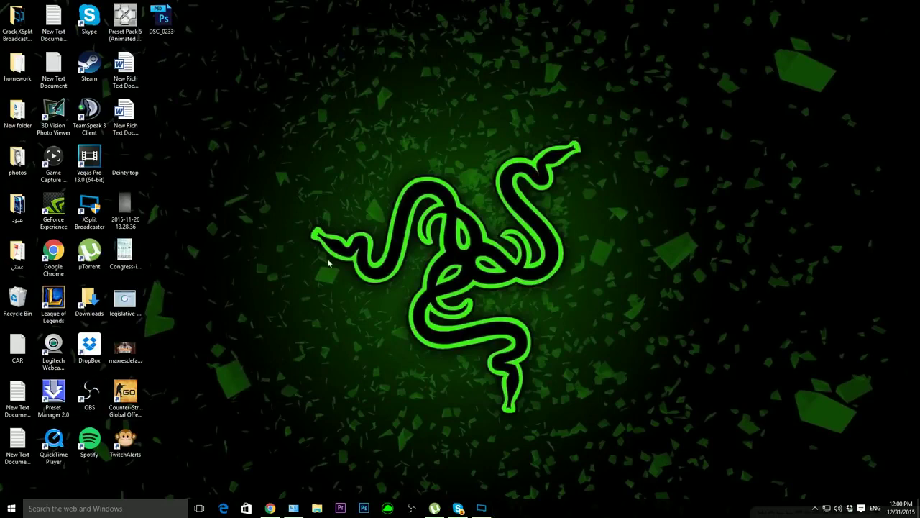
double_click(88, 394)
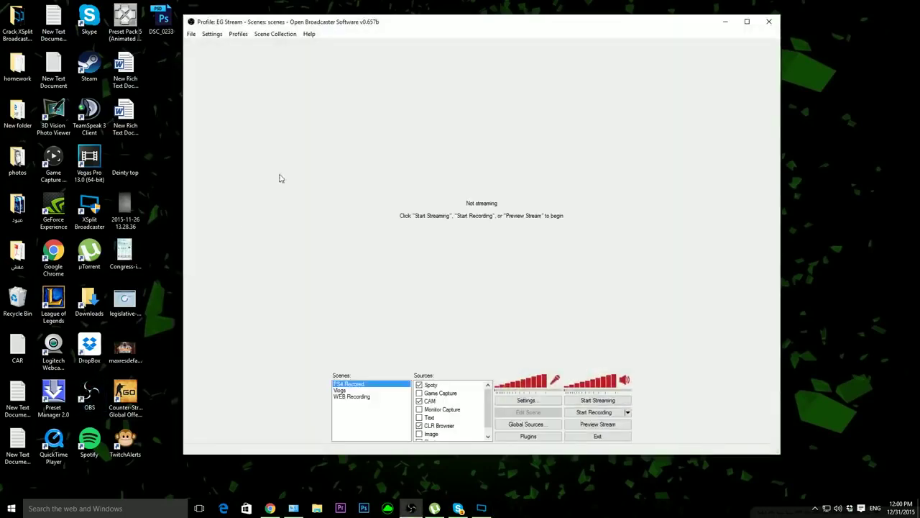
Switch to Chrome, search for "obs", and open the Open Broadcaster Software download site at obsproject.com
left_click(269, 508)
left_click(68, 5)
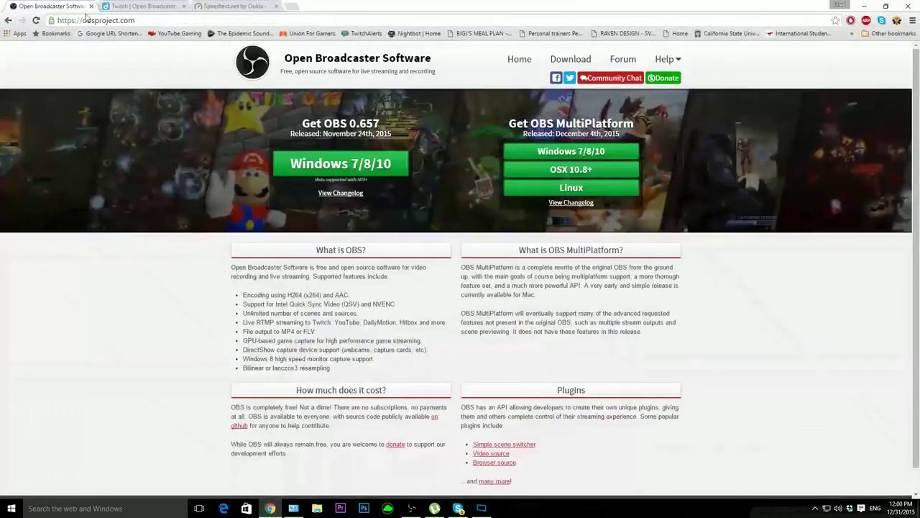
double_click(126, 20)
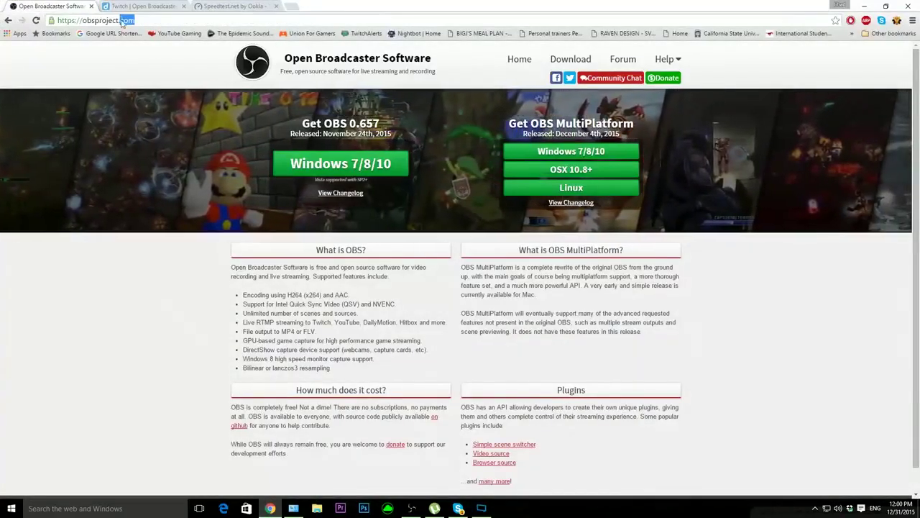
left_click(122, 23)
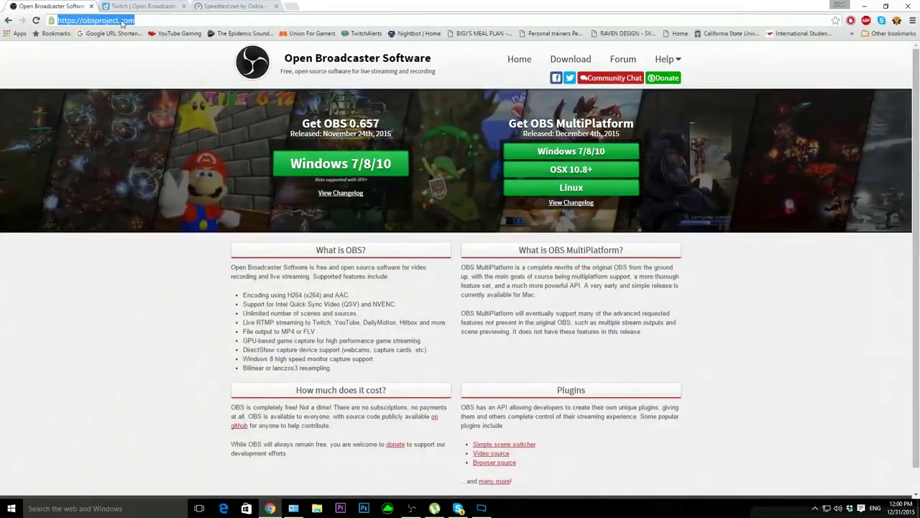
type("obs")
key("Return")
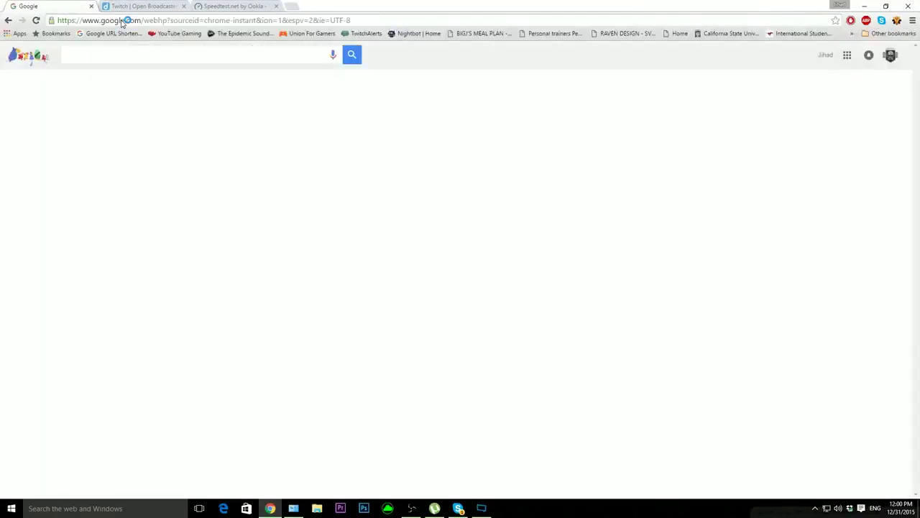
left_click(119, 127)
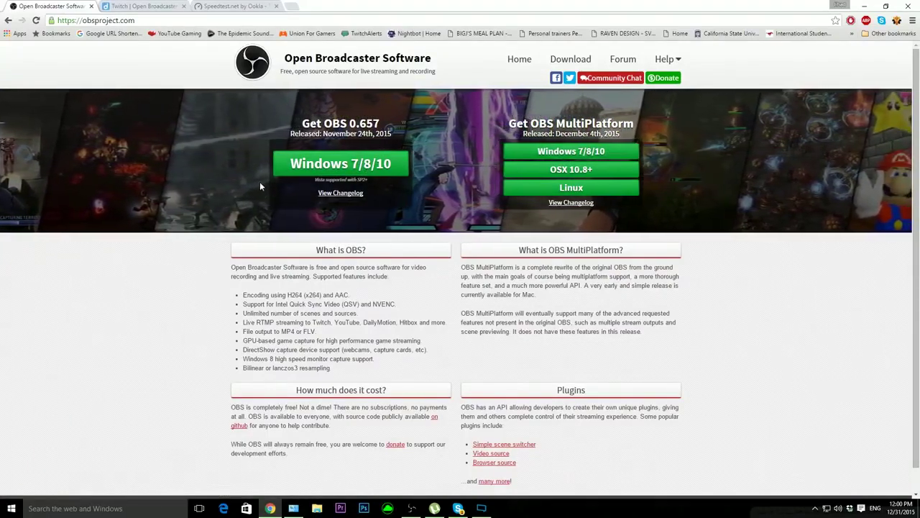
Minimize the browser and open the OBS Encoding settings, with x264 as the video encoder
left_click(864, 6)
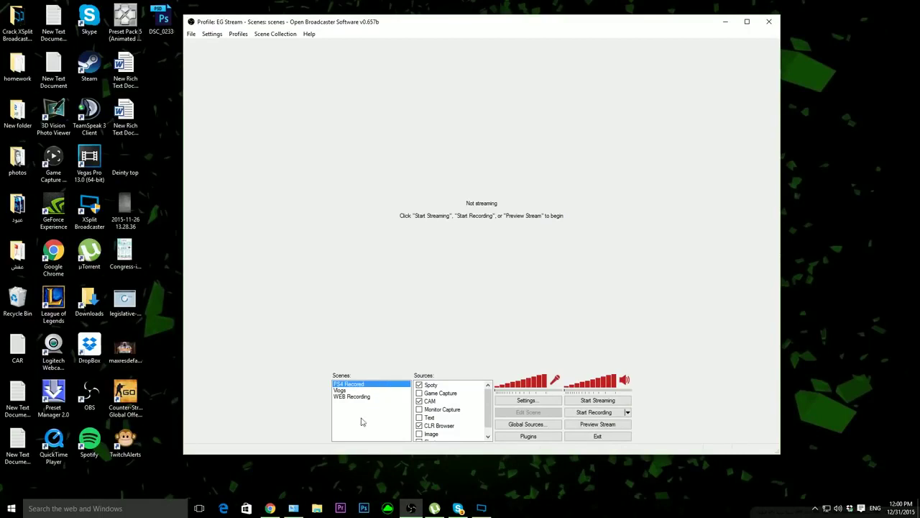
left_click(532, 403)
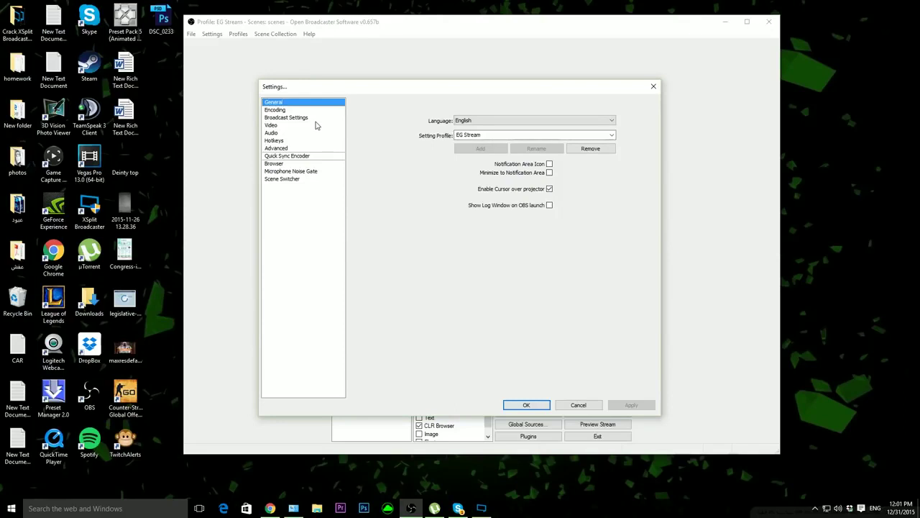
left_click(285, 109)
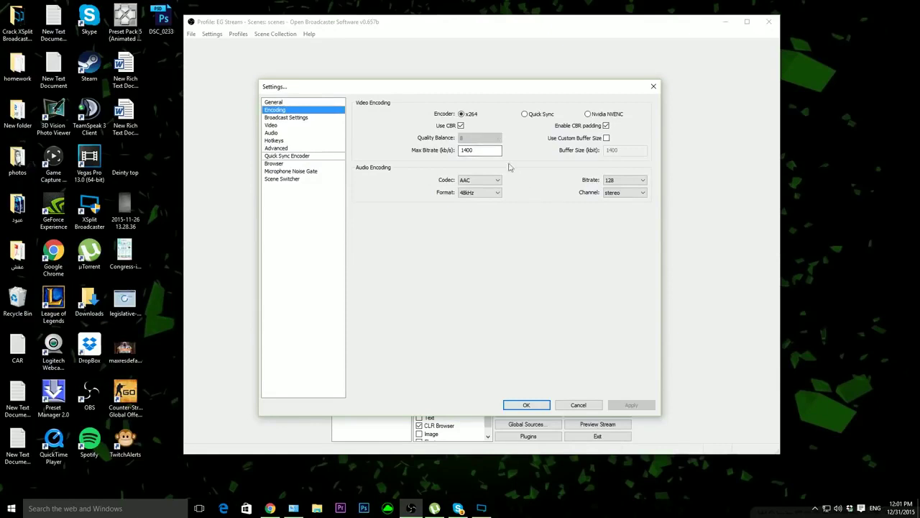
left_click(461, 114)
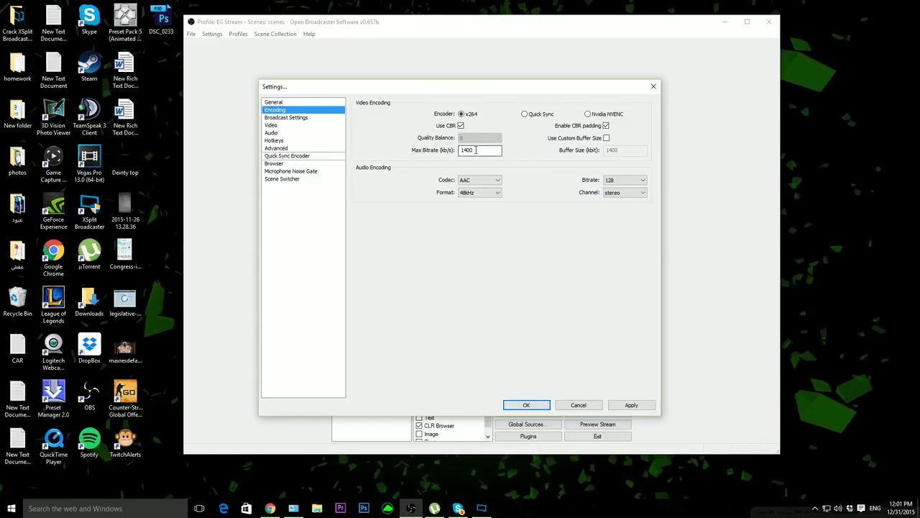
Switch to Chrome and rerun the internet speed test on speedtest.net to check the upload speed
double_click(475, 149)
left_click(269, 509)
left_click(237, 6)
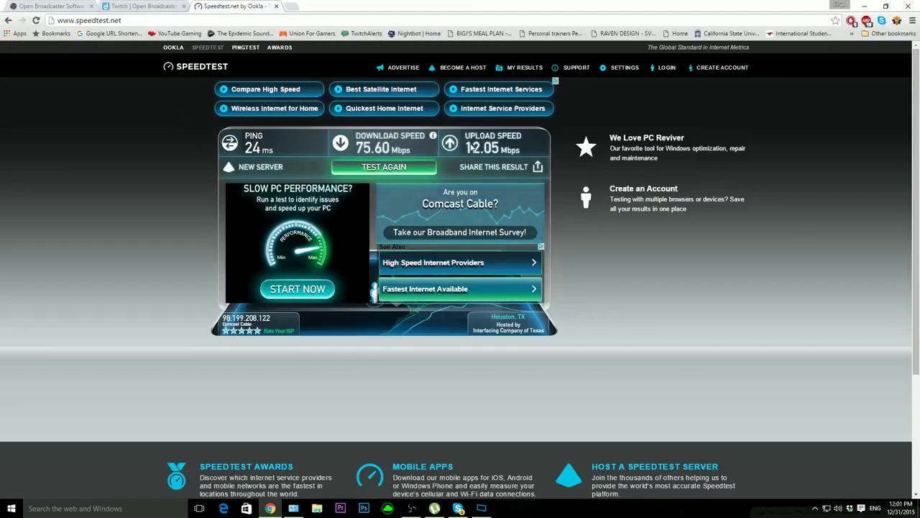
left_click(383, 166)
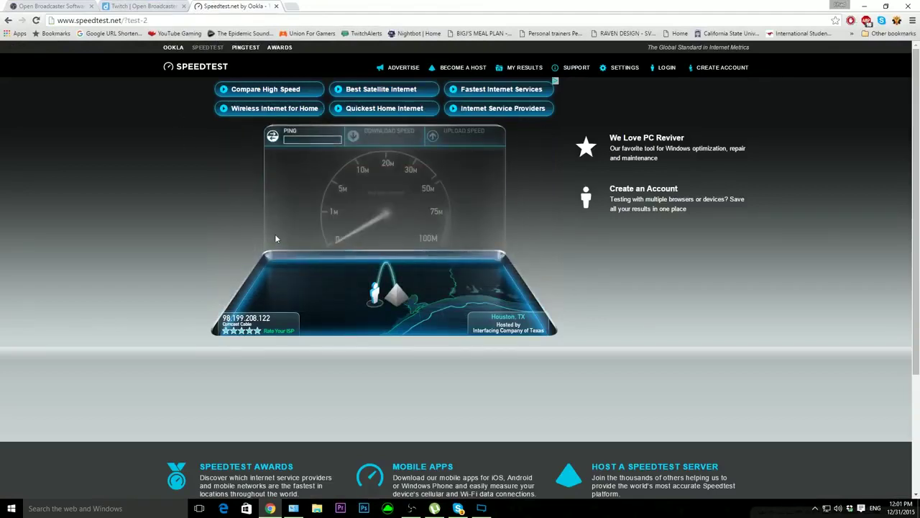
left_click(82, 21)
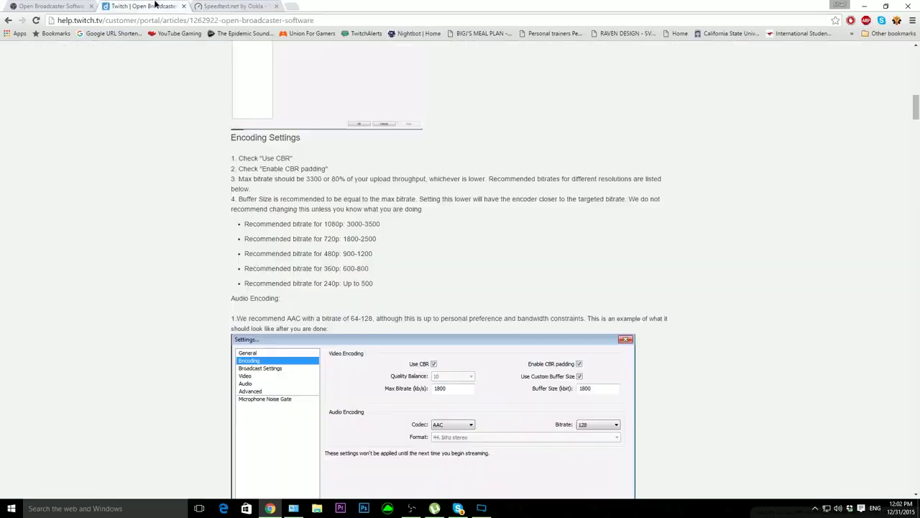
left_click(158, 5)
left_click(246, 13)
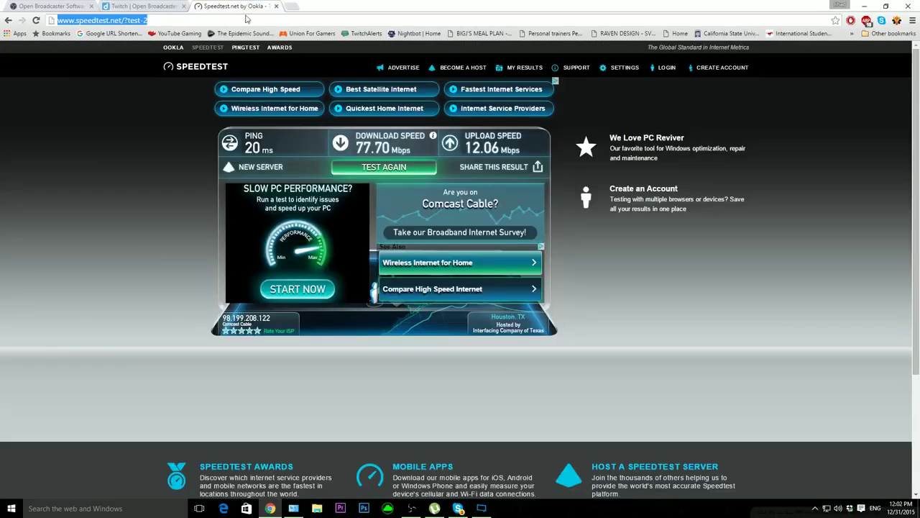
Return to OBS and set the maximum video bitrate to 6000 kb/s
left_click(410, 508)
type("600")
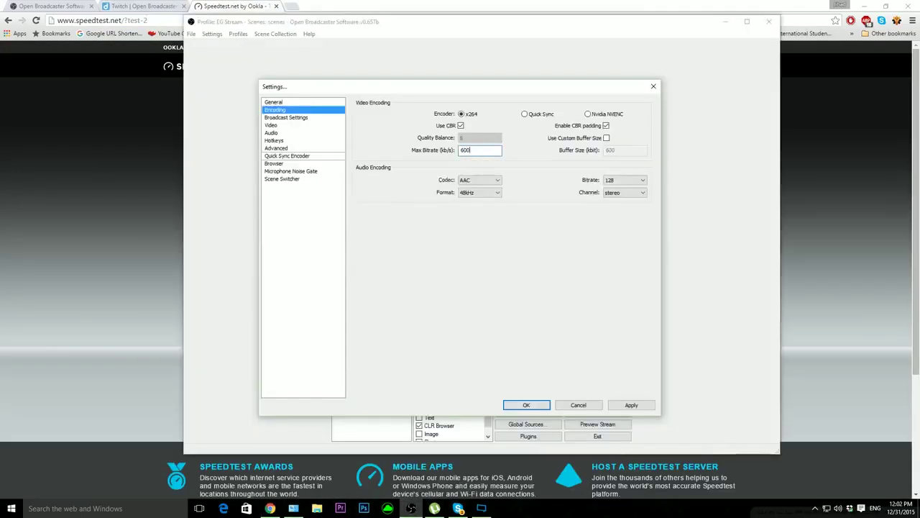
type("0")
Examine the recommended bitrates for each resolution, from 1080p down to 240p, in Twitch's OBS help article in Chrome
left_click(110, 231)
key("ctrl+shift+Tab")
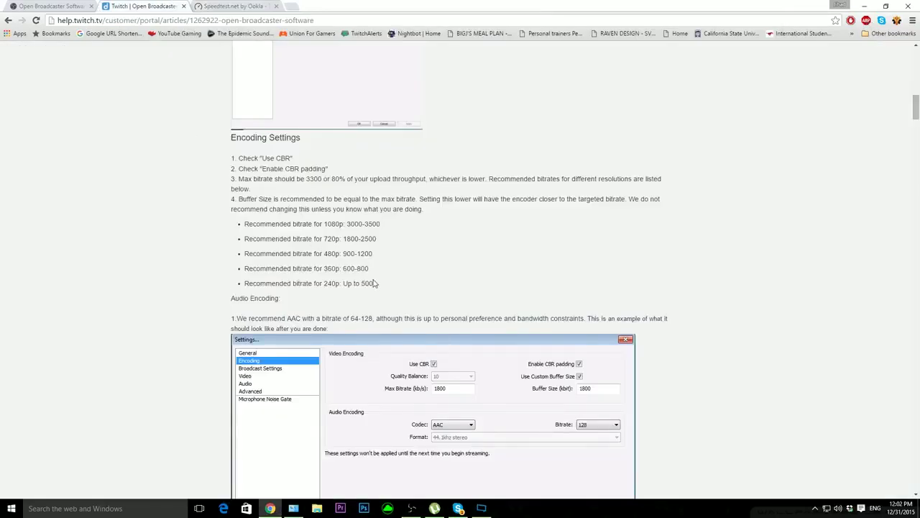
left_click_drag(368, 281, 248, 229)
left_click(240, 225)
double_click(351, 239)
double_click(368, 239)
double_click(331, 239)
double_click(330, 253)
double_click(349, 253)
double_click(364, 253)
double_click(333, 268)
double_click(366, 284)
left_click_drag(373, 283, 260, 224)
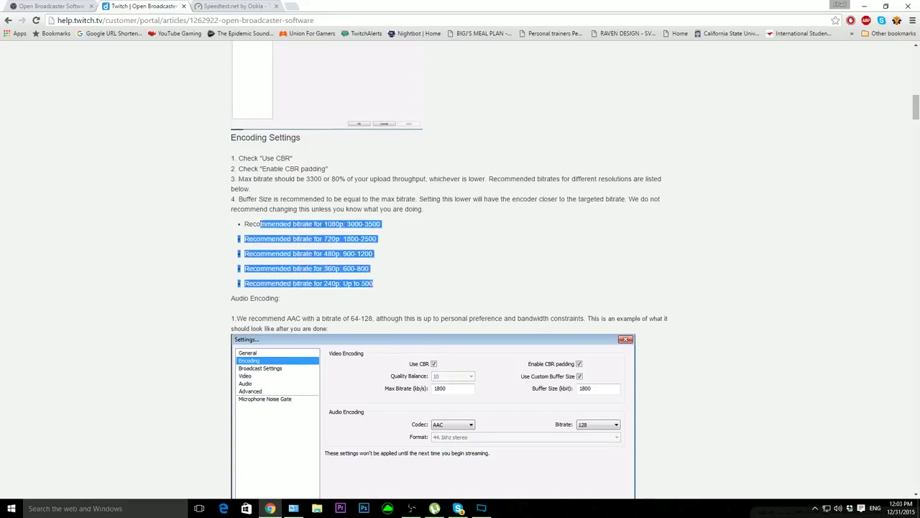
left_click(224, 248)
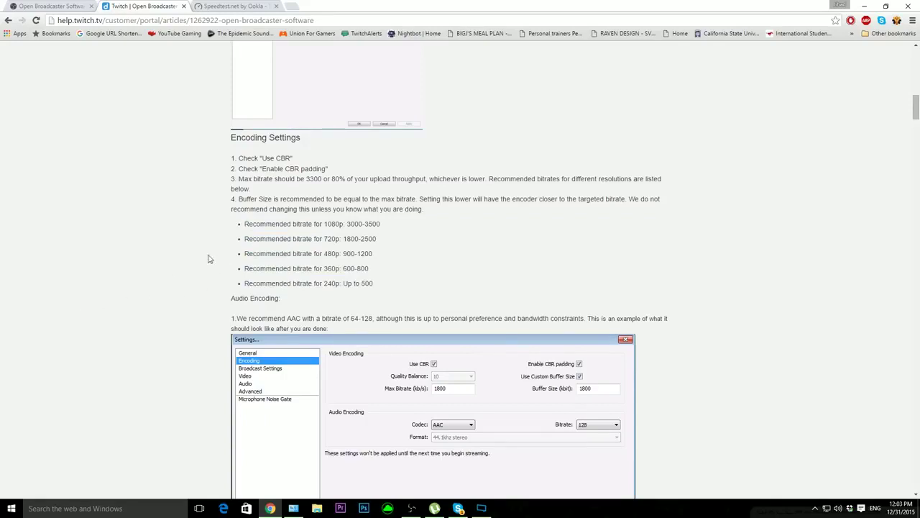
scroll(340, 270, "up", 1)
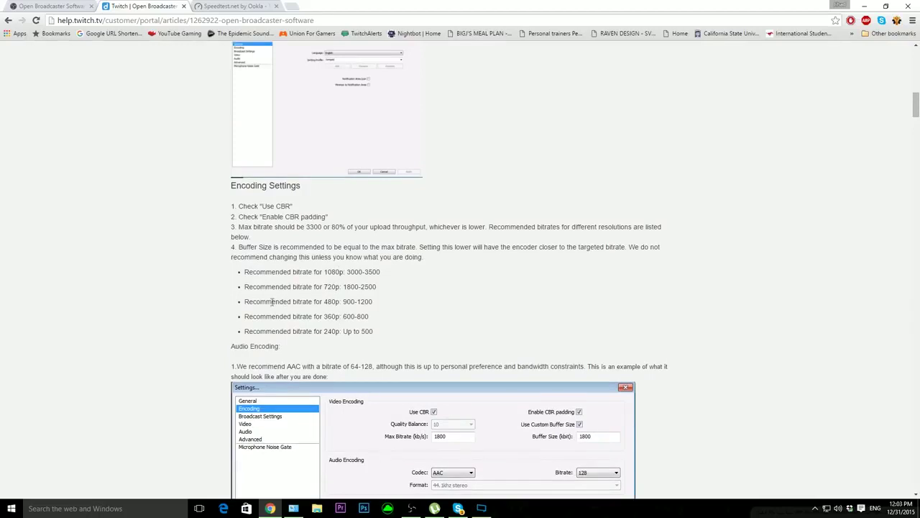
double_click(373, 271)
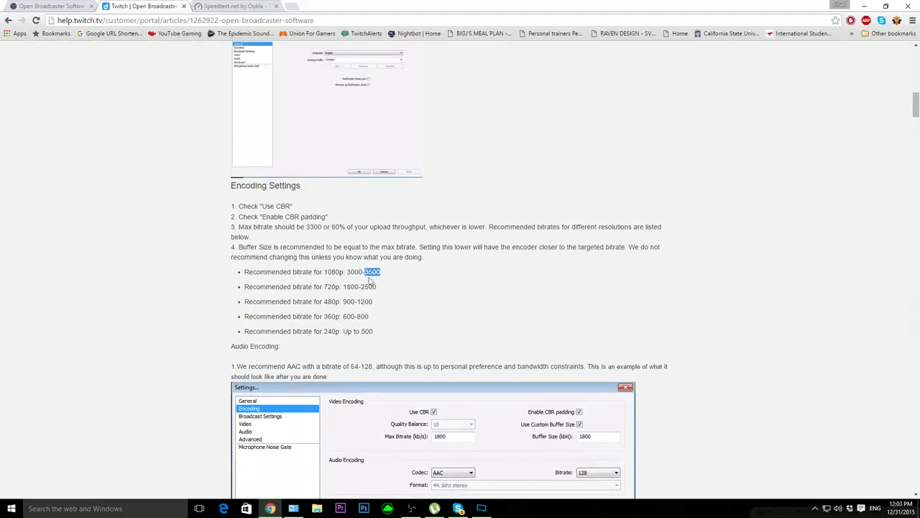
Return to OBS and set the maximum video bitrate to 3500 kb/s
left_click(410, 508)
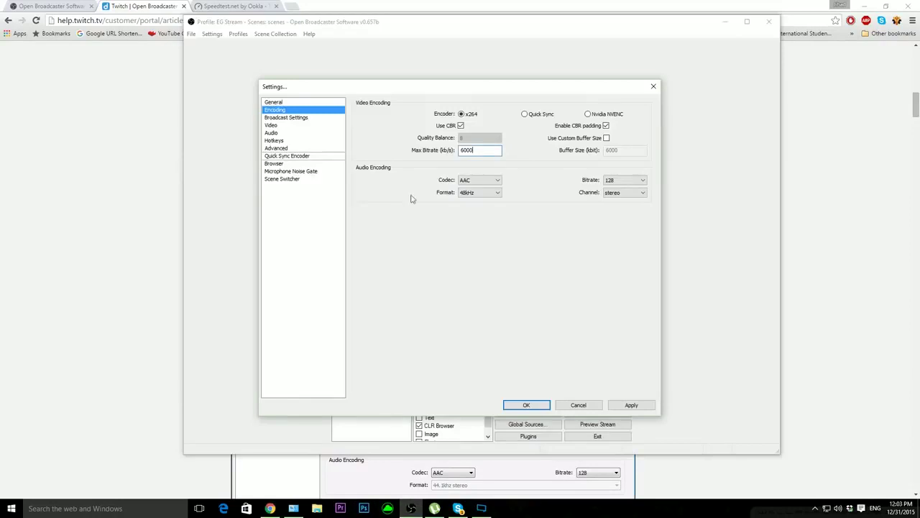
double_click(467, 149)
type("3500")
key("BackSpace")
double_click(471, 151)
type("1400")
double_click(471, 150)
type("33500")
Compare the Speedtest upload result with Twitch's recommended bitrates in Chrome, and return to the OBS Encoding settings
left_click(3, 101)
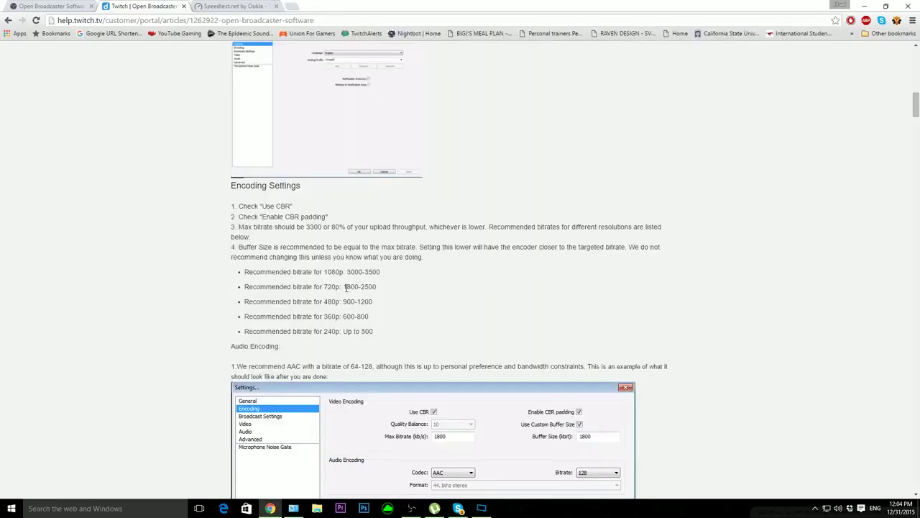
left_click(234, 5)
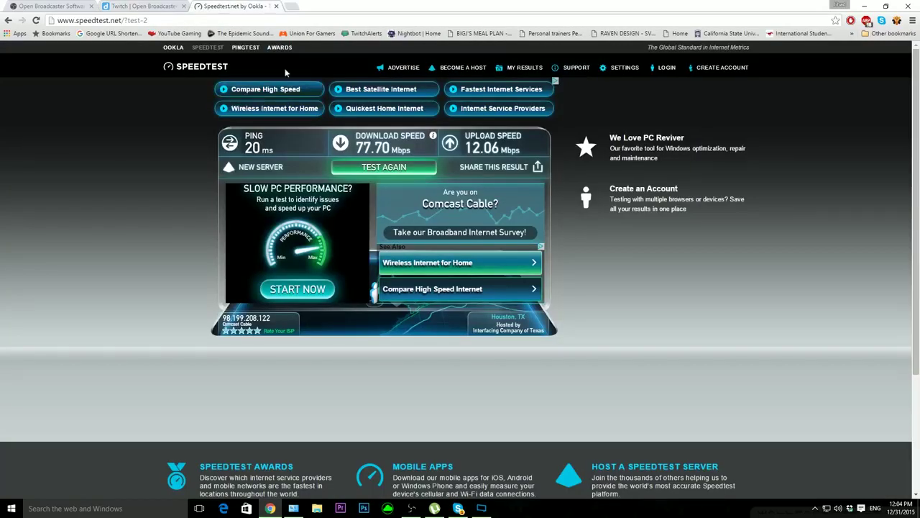
left_click(144, 5)
left_click(406, 509)
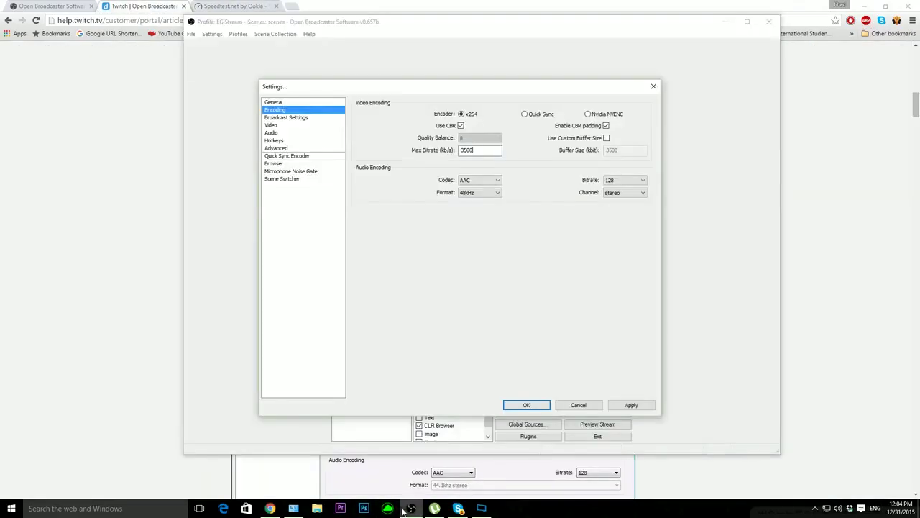
Check the available audio codecs in the Encoding settings and keep AAC selected
left_click_drag(473, 149, 467, 149)
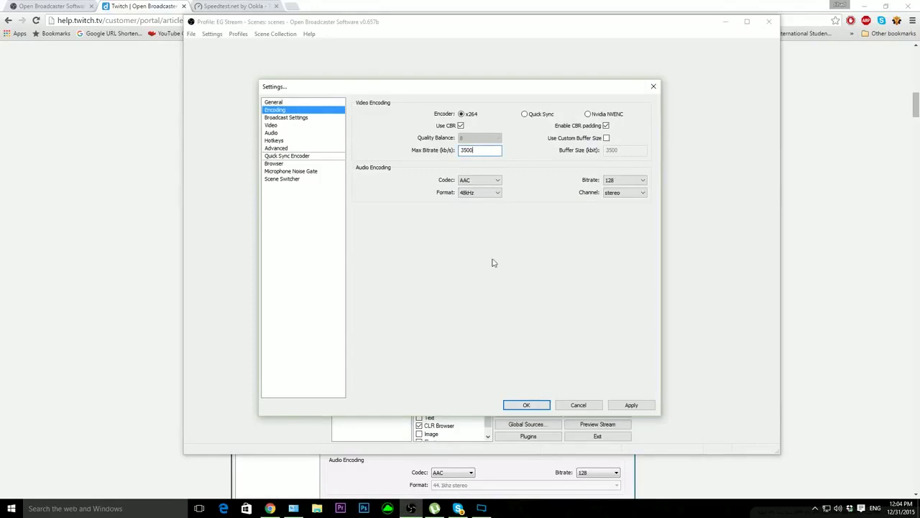
left_click(495, 181)
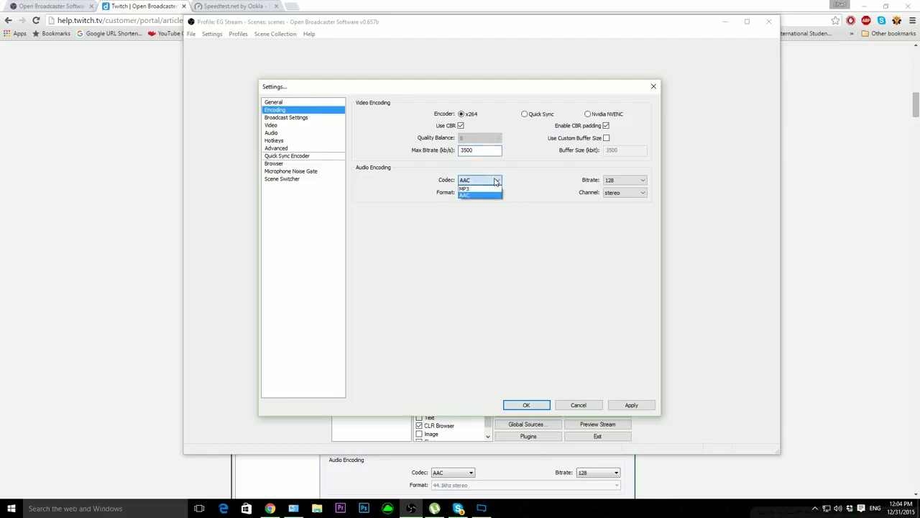
left_click(556, 187)
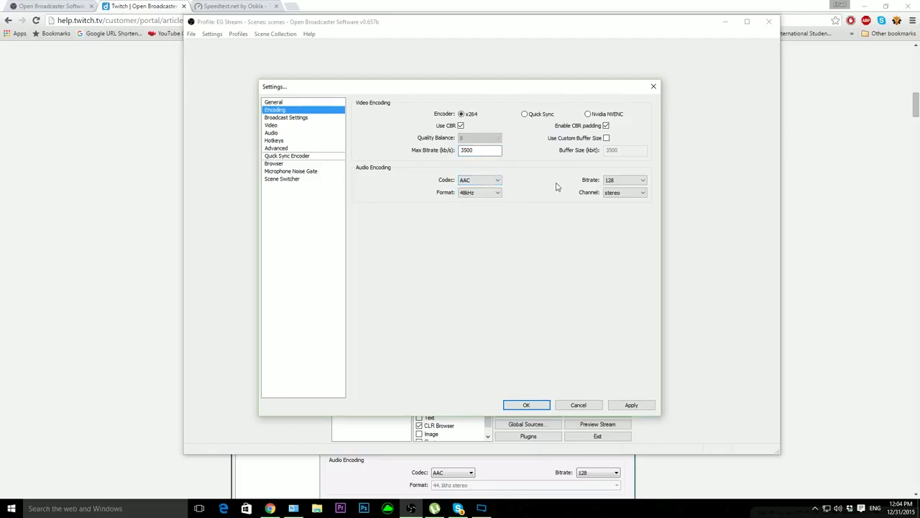
Check the audio format options, and open the advanced properties of the default Blue Snowball microphone through the Windows Control Panel's Sound settings
left_click(481, 194)
left_click(484, 208)
left_click(293, 508)
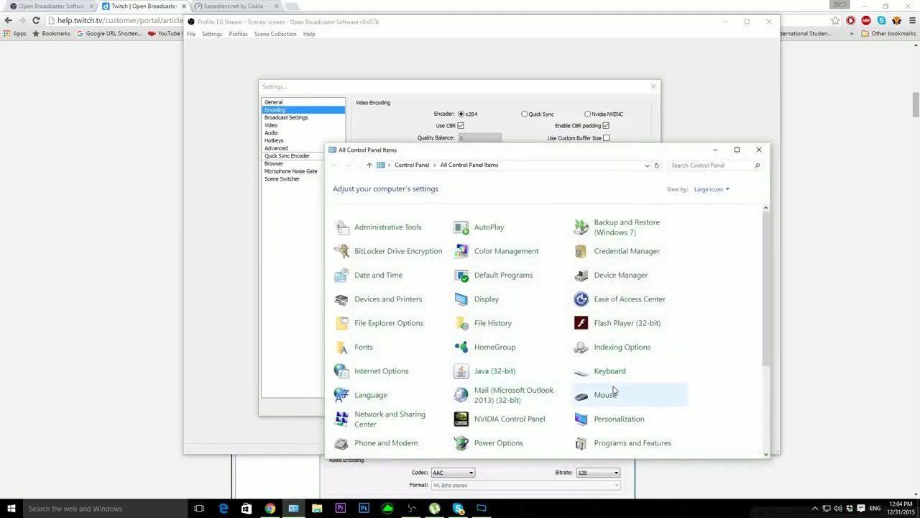
scroll(613, 390, "down", 3)
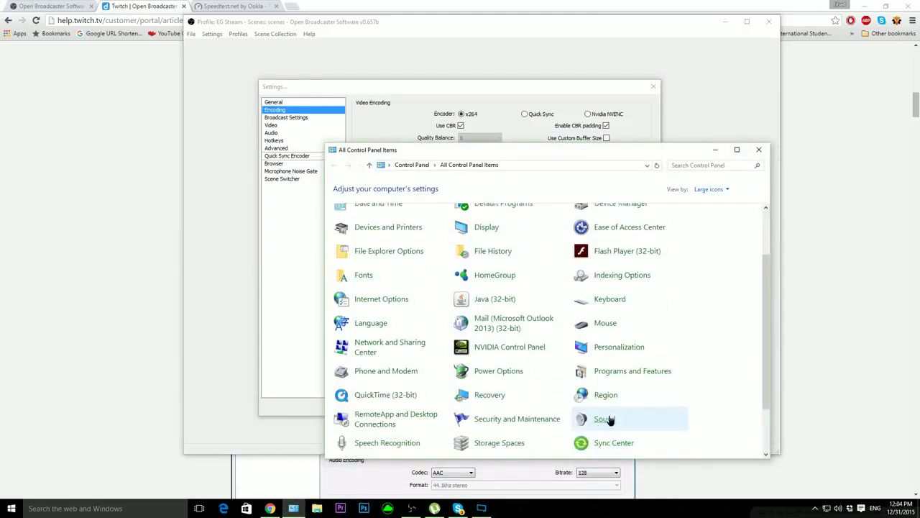
left_click(608, 418)
left_click(125, 101)
left_click(165, 159)
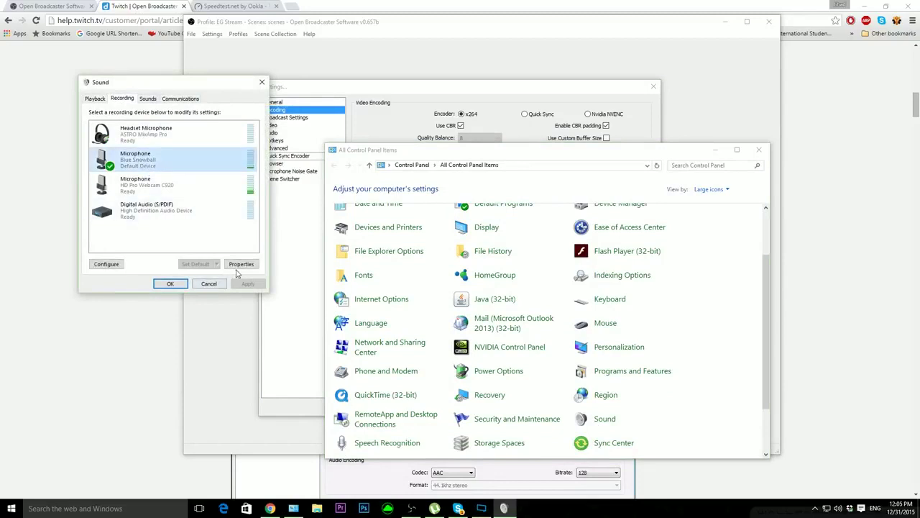
left_click(241, 264)
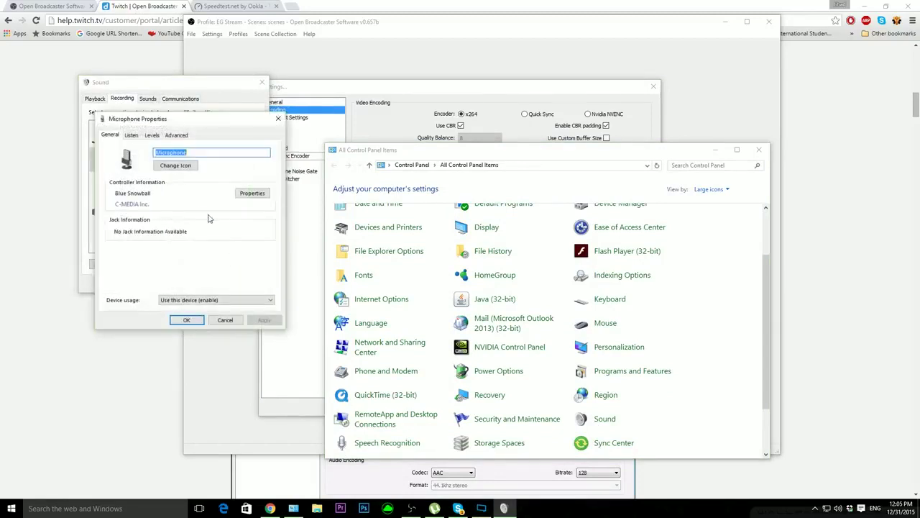
left_click(176, 135)
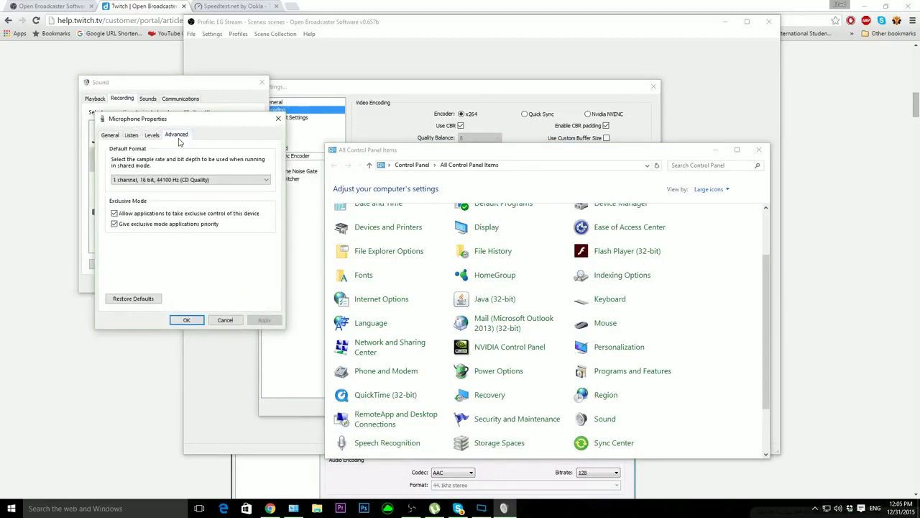
Check the sample rates offered for the microphone's default format, and close the Windows Sound dialogs
left_click(185, 181)
left_click(185, 181)
left_click(278, 119)
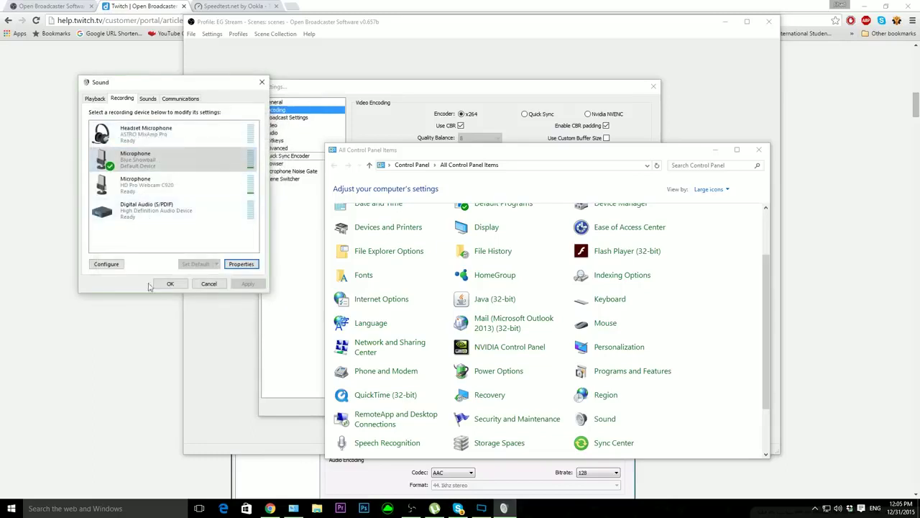
left_click(171, 283)
Return to the OBS Encoding settings and set the audio format to 44.1kHz
left_click(282, 232)
left_click(497, 194)
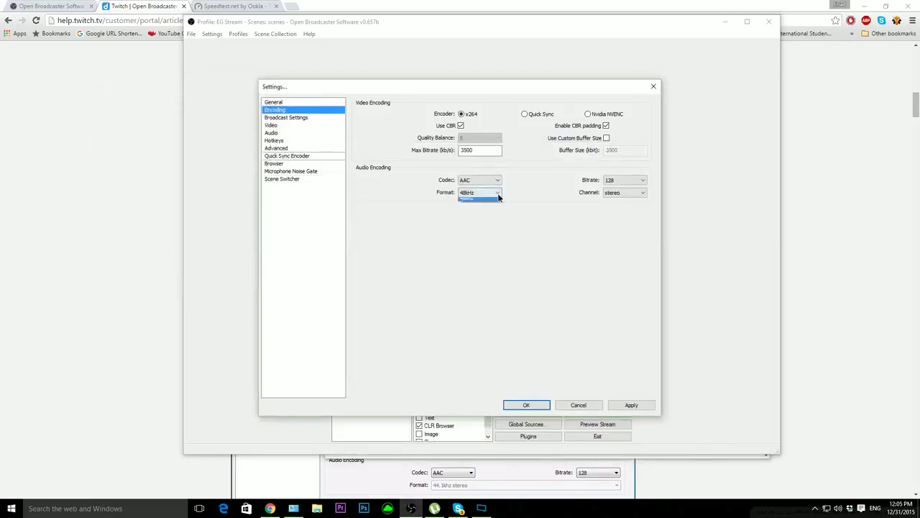
left_click(481, 202)
left_click(498, 192)
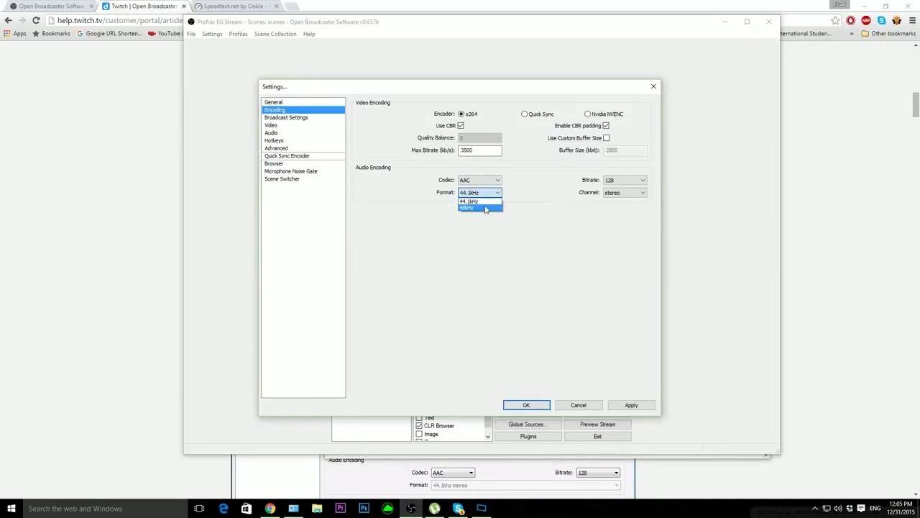
left_click(488, 203)
left_click(465, 199)
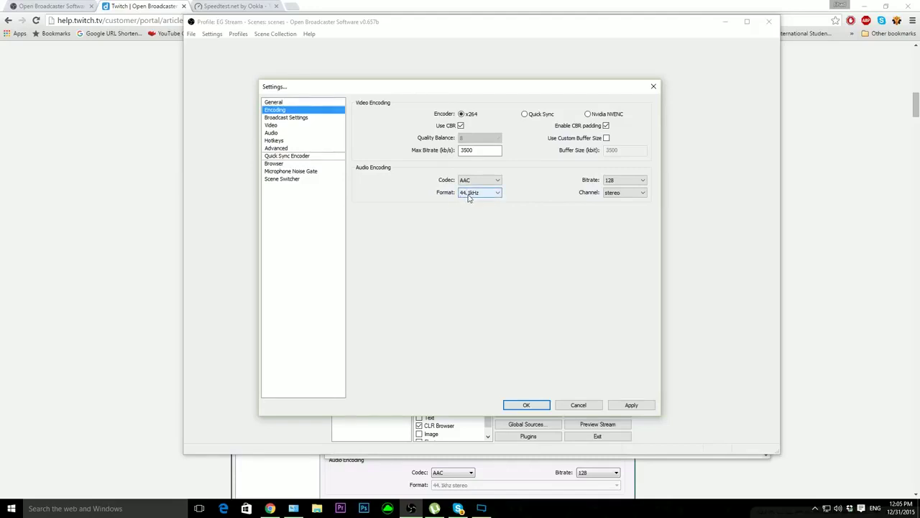
left_click(451, 231)
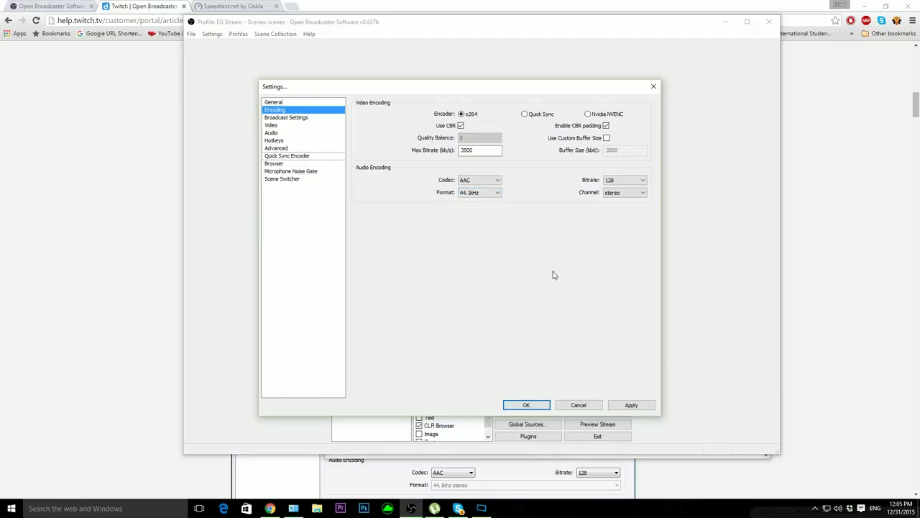
Try an audio bitrate of 320, and set it back to 128
left_click(623, 182)
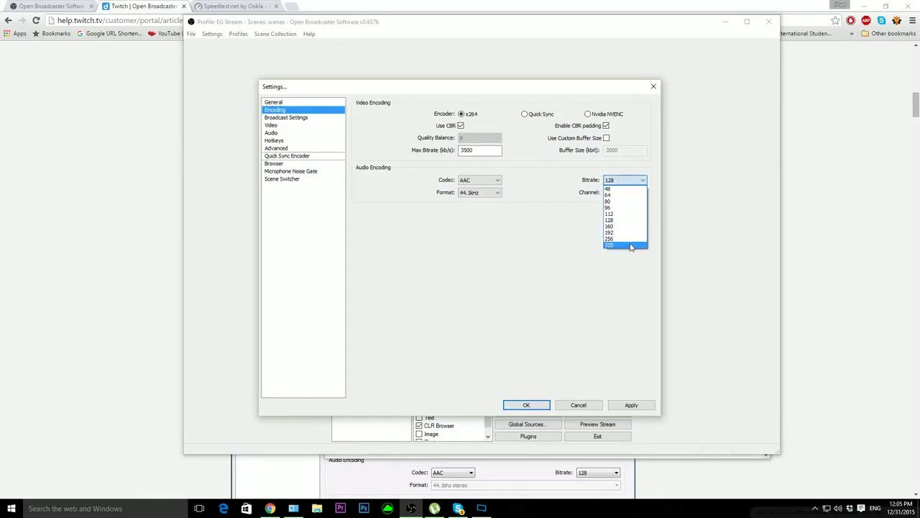
left_click(630, 247)
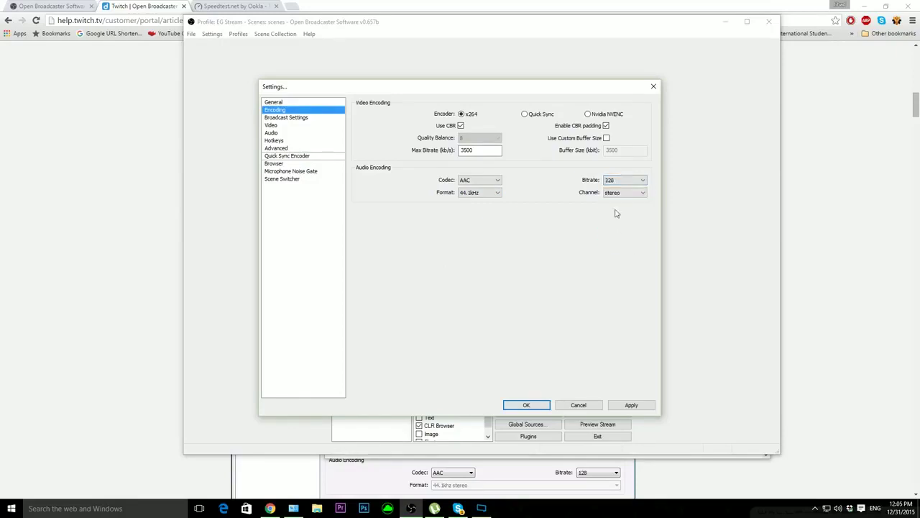
left_click(617, 181)
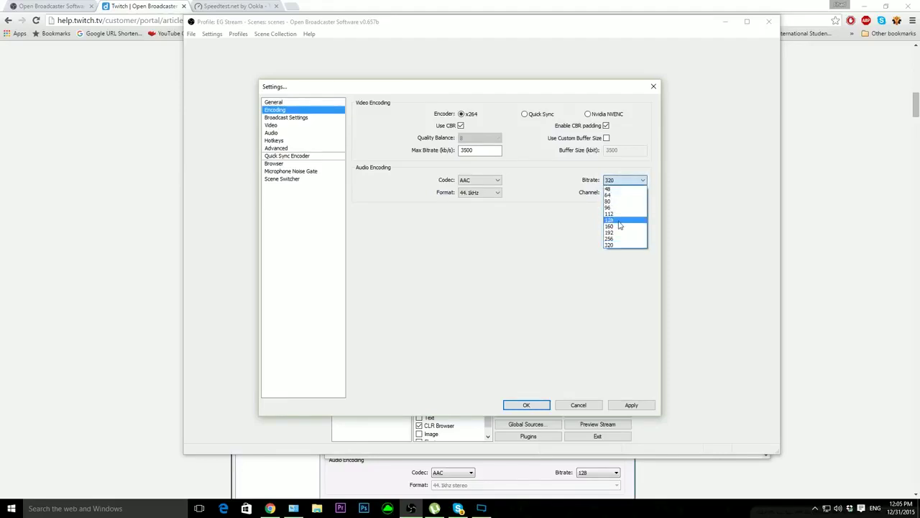
left_click(619, 223)
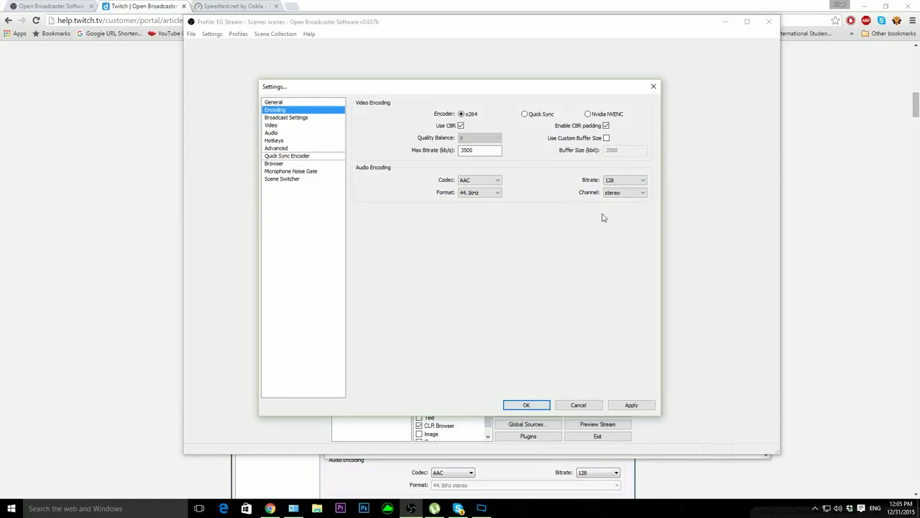
Check the channel and bitrate options, keep stereo and 128, and apply the encoding settings
left_click(630, 193)
left_click(630, 197)
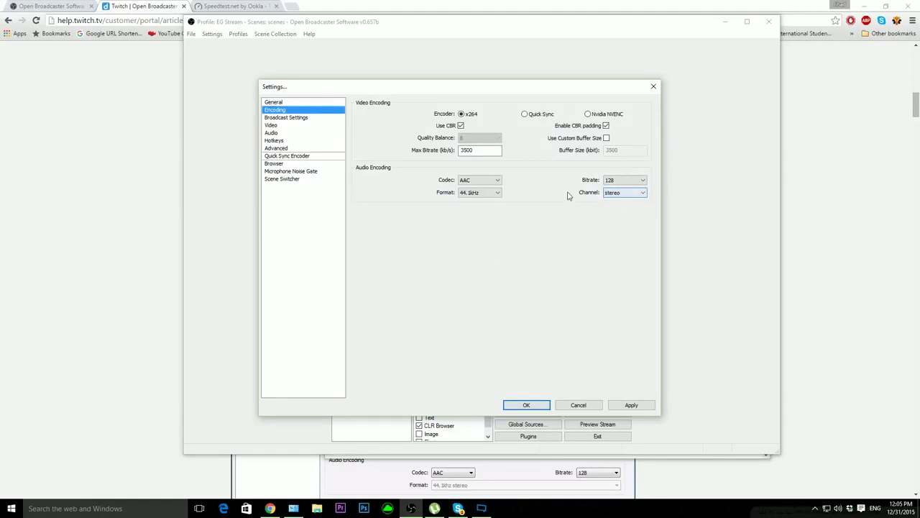
left_click(610, 181)
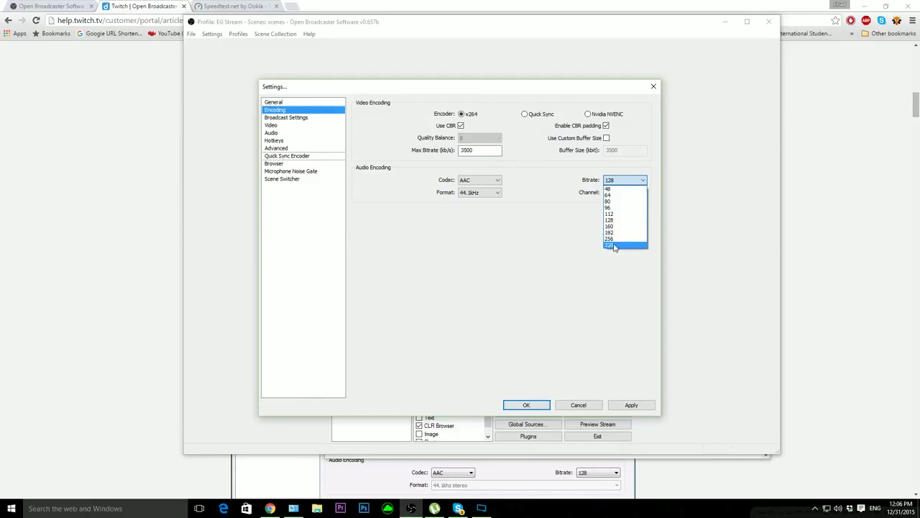
left_click(560, 244)
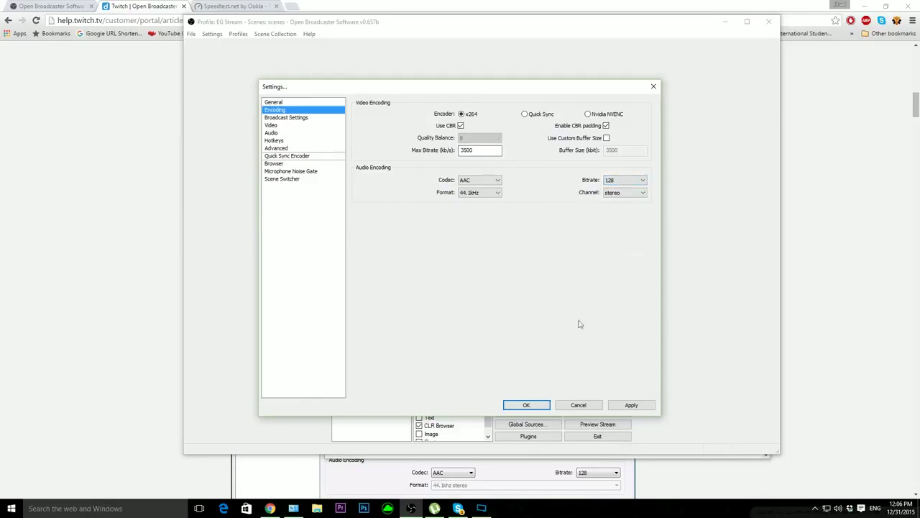
left_click(621, 405)
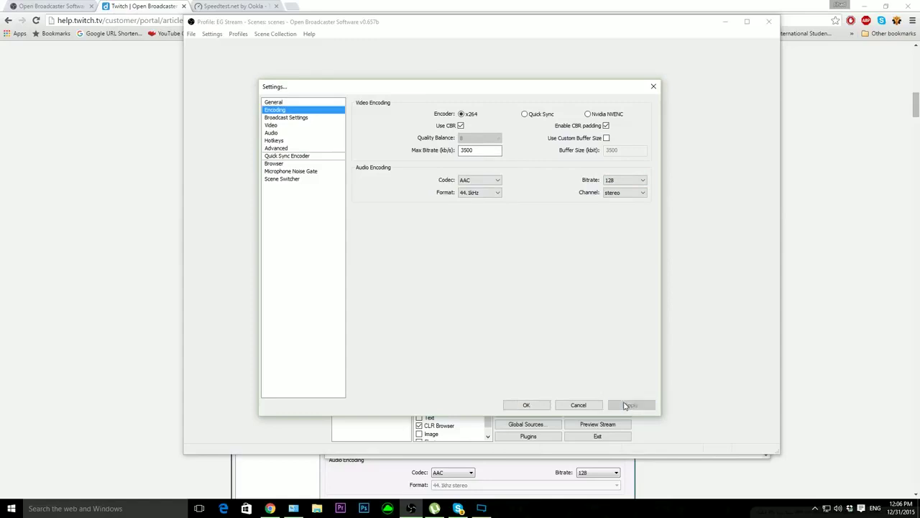
Open the Broadcast Settings, try the File Output Only mode, and set the mode back to Live Stream
left_click(295, 119)
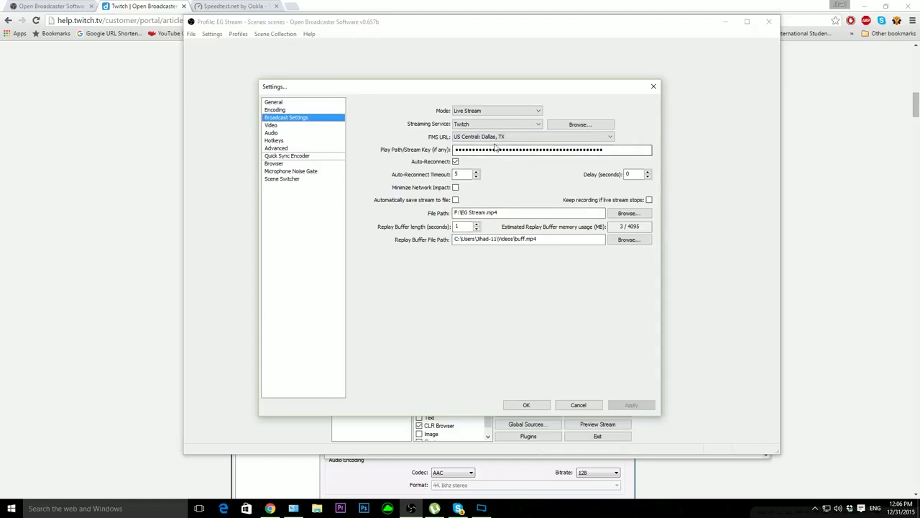
left_click(475, 111)
left_click(475, 111)
left_click(474, 111)
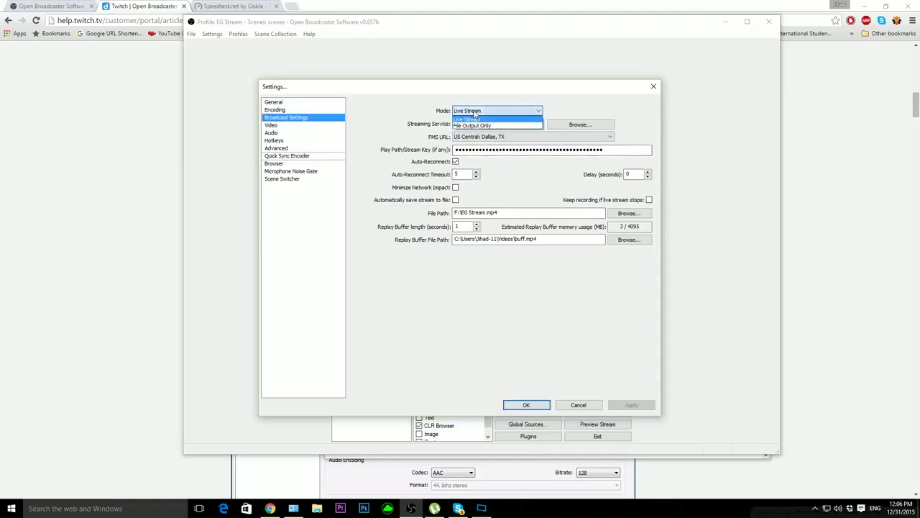
left_click(475, 125)
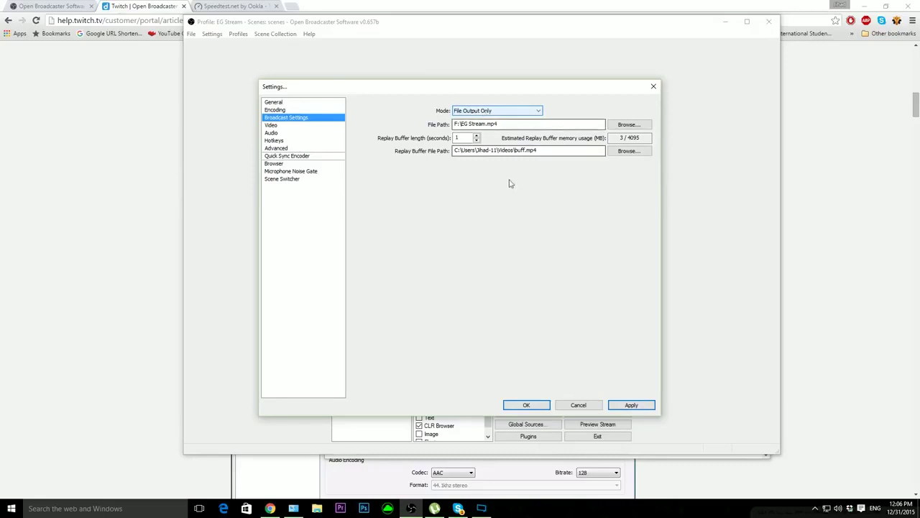
left_click(505, 111)
left_click(503, 119)
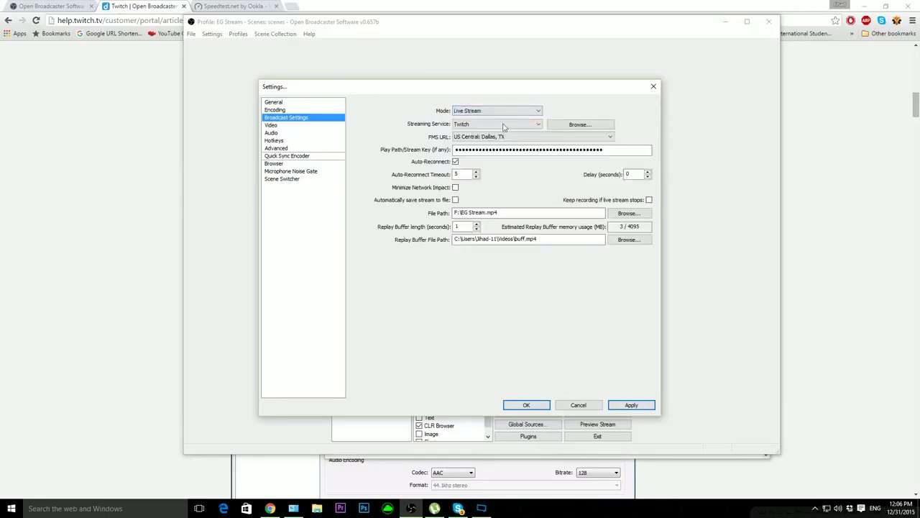
Try YouTube / YouTube Gaming as the streaming service and check its ingest servers
left_click(474, 124)
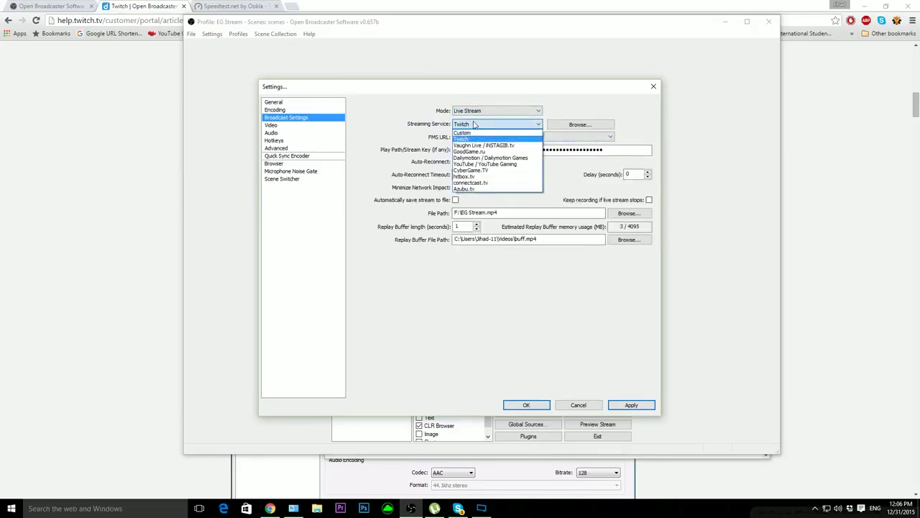
left_click(489, 164)
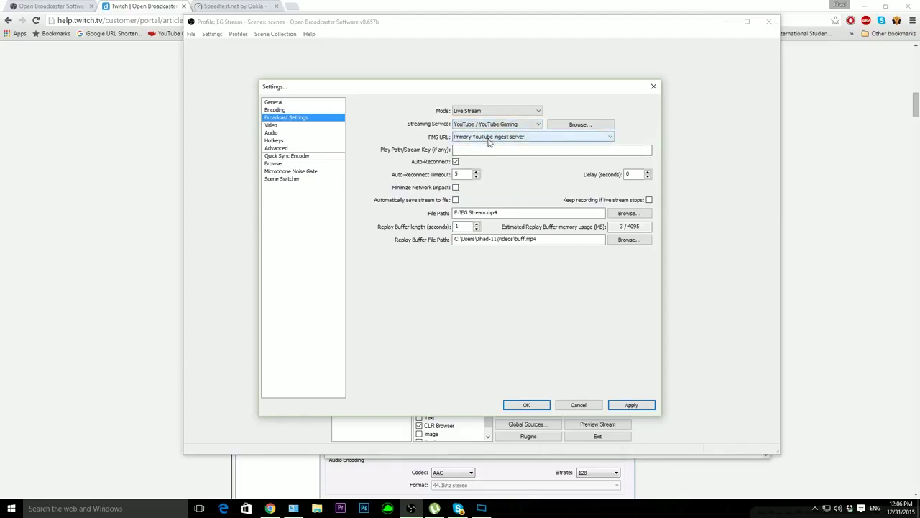
left_click(488, 138)
left_click(490, 147)
Try the Custom streaming service, check its FMS URL and stream key fields, and set the service back to Twitch
left_click(489, 124)
left_click(489, 132)
left_click(486, 137)
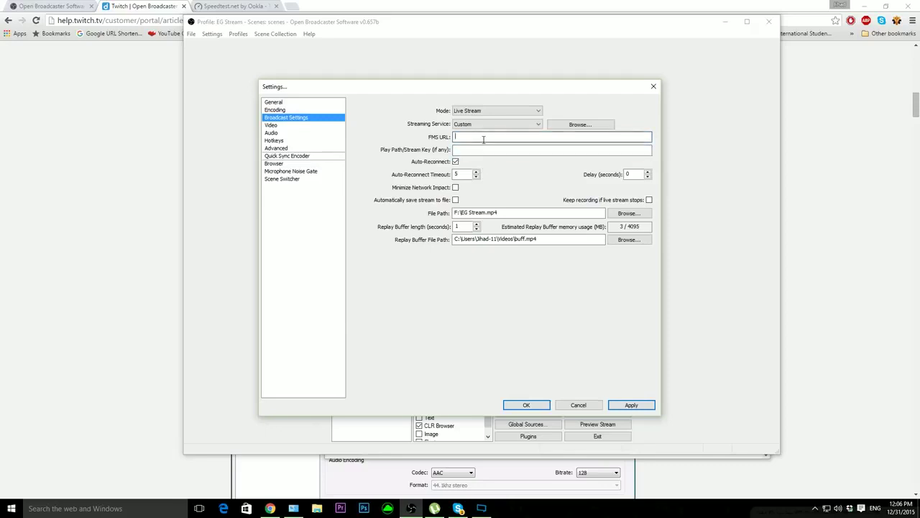
left_click(483, 149)
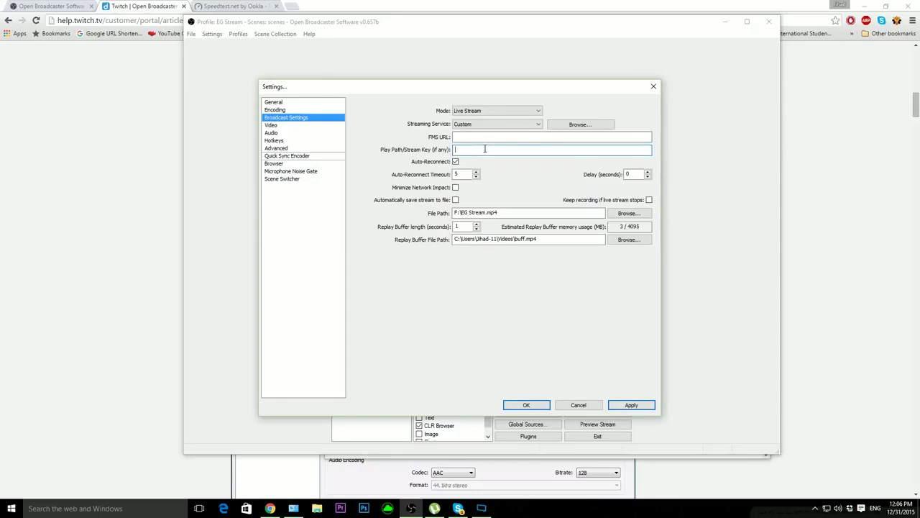
left_click(485, 138)
left_click(480, 125)
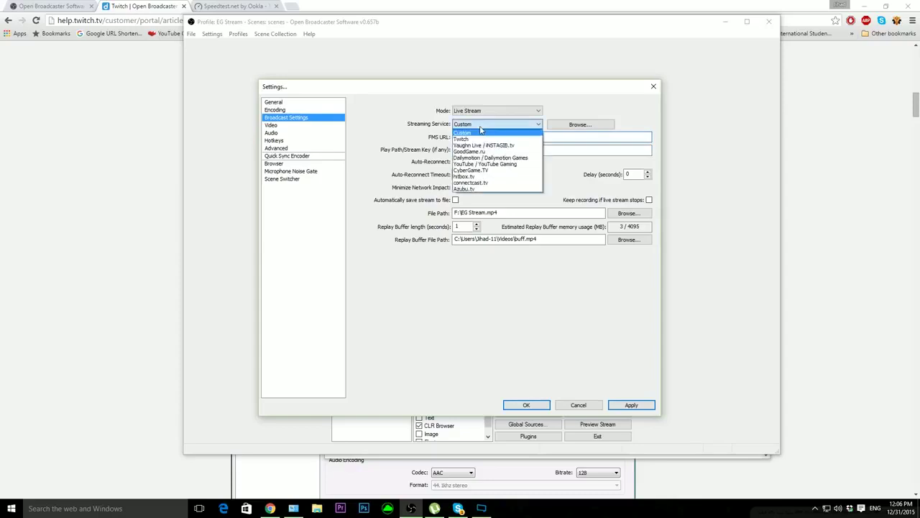
left_click(482, 138)
left_click(156, 125)
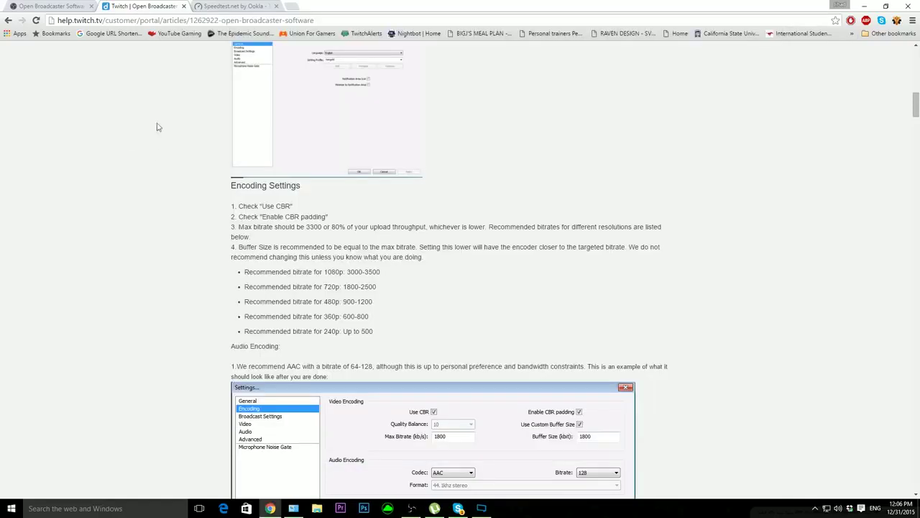
left_click(292, 6)
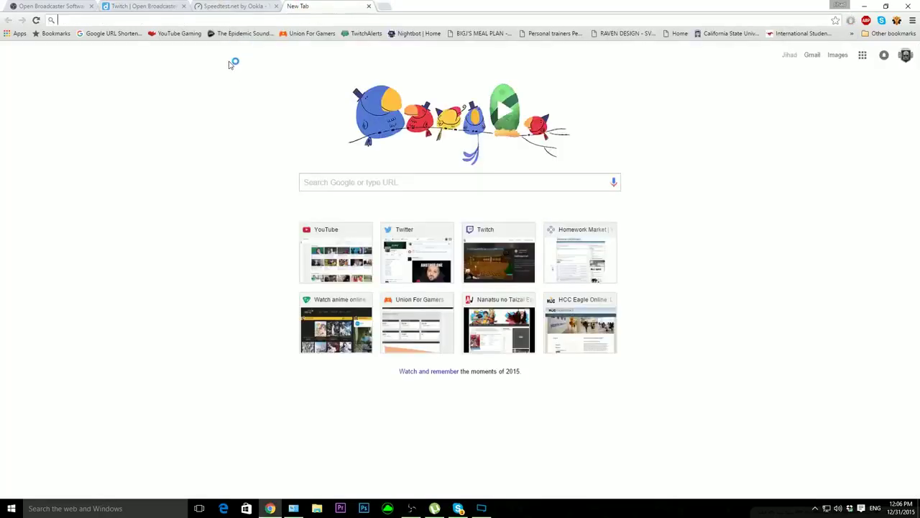
type("r")
type("w")
key("BackSpace")
key("BackSpace")
type("tw")
key("BackSpace")
key("BackSpace")
type("tw")
key("Down")
key("Down")
key("Return")
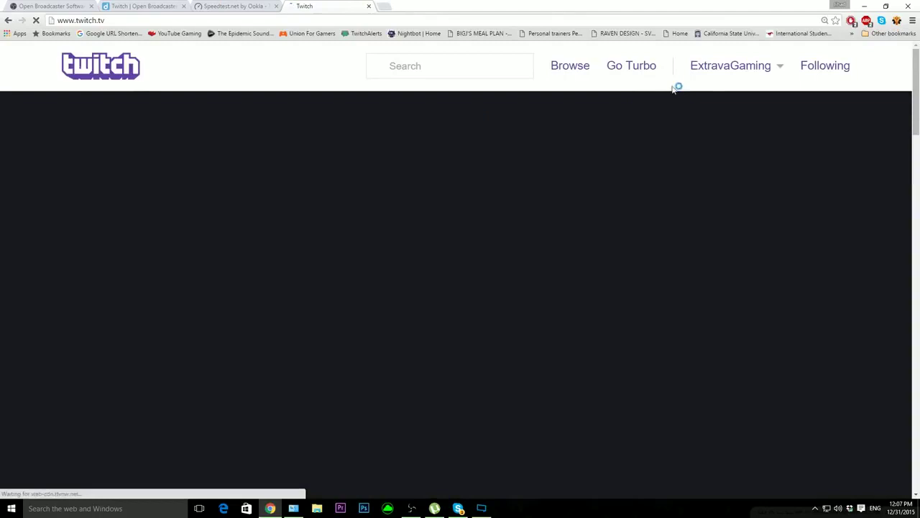
mouse_move(712, 72)
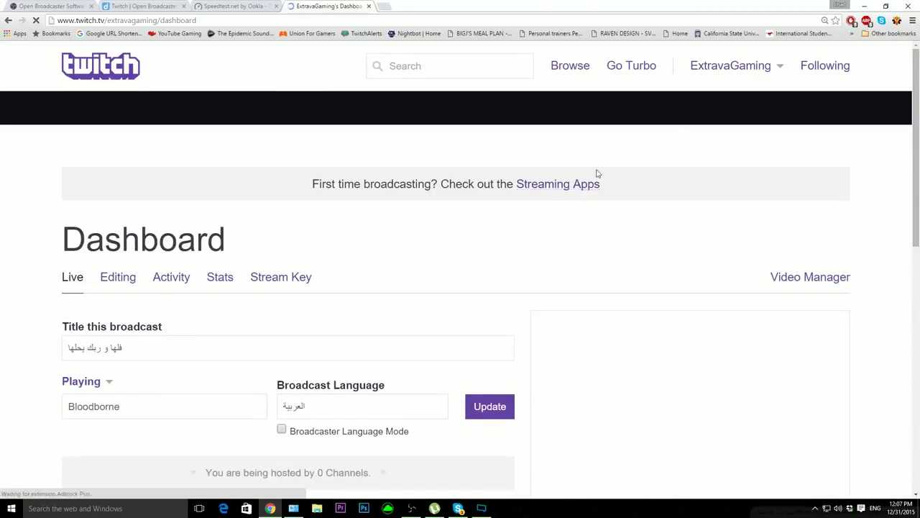
left_click(286, 284)
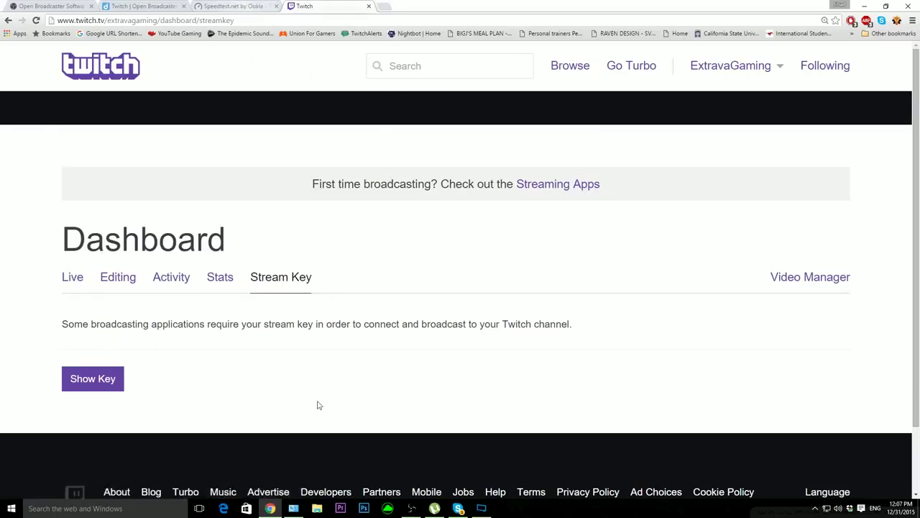
Return to OBS and set the FMS URL to the US Central: Dallas, TX server
left_click(411, 508)
left_click(490, 153)
left_click(484, 137)
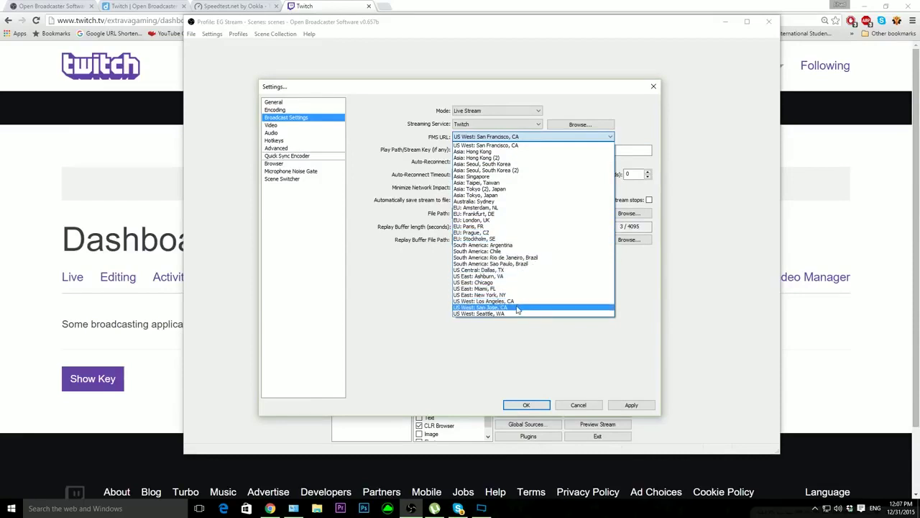
left_click(504, 270)
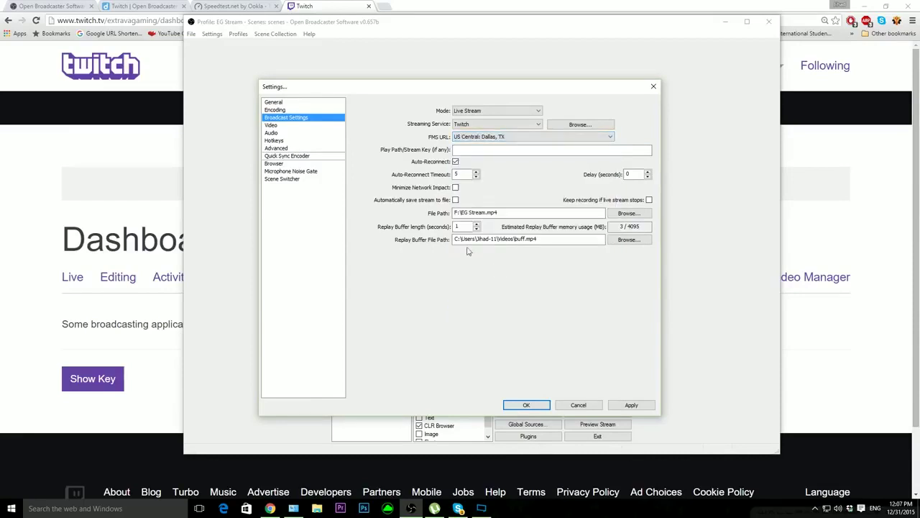
Locate the stream key field, open the file browser for the stream's file path, and cancel it
left_click(465, 152)
left_click(618, 213)
left_click(679, 335)
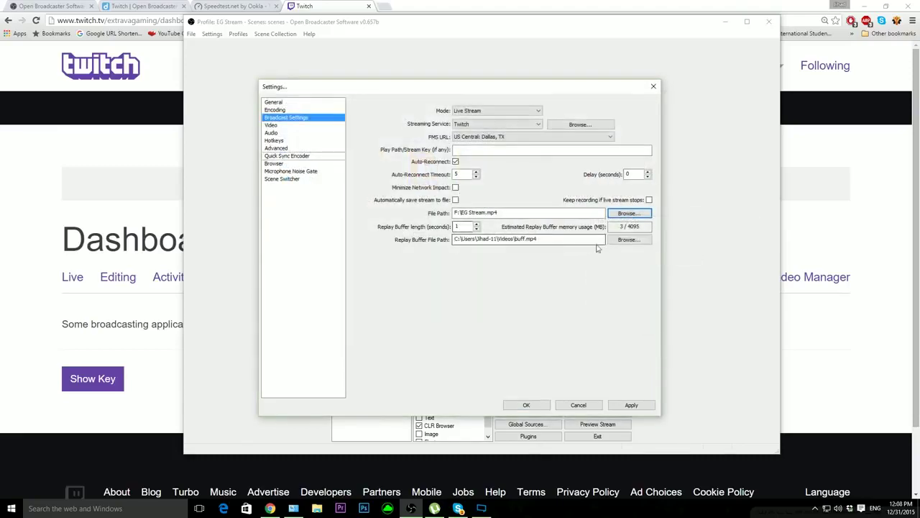
Discard the broadcast changes, open the Video settings, and place the cursor in the custom base resolution's width
left_click(287, 127)
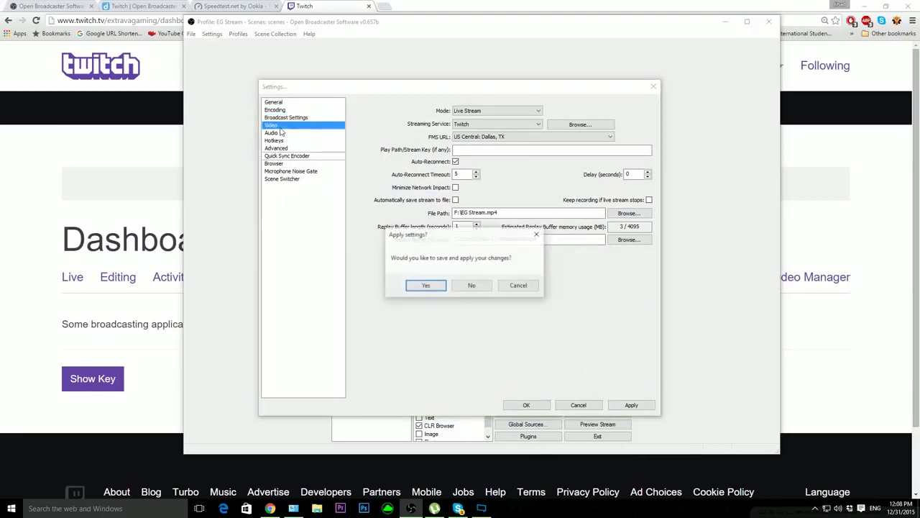
left_click(470, 284)
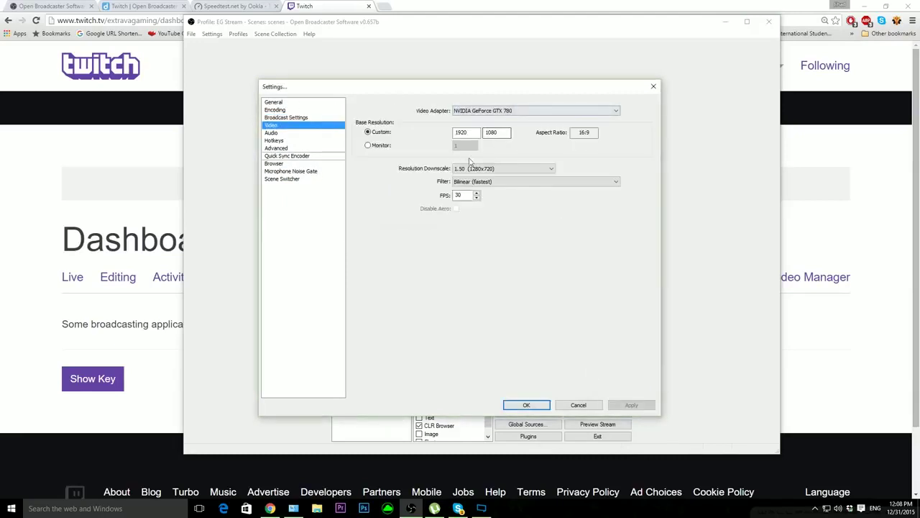
left_click(464, 132)
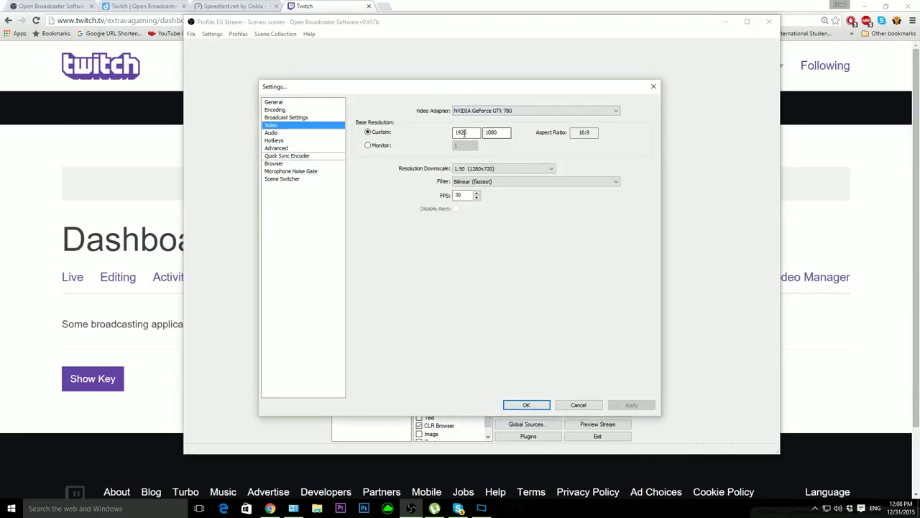
left_click(463, 132)
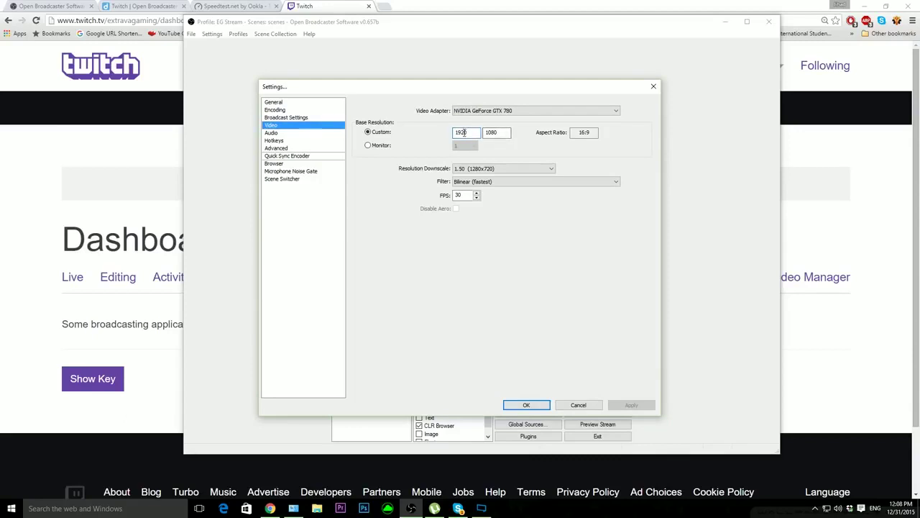